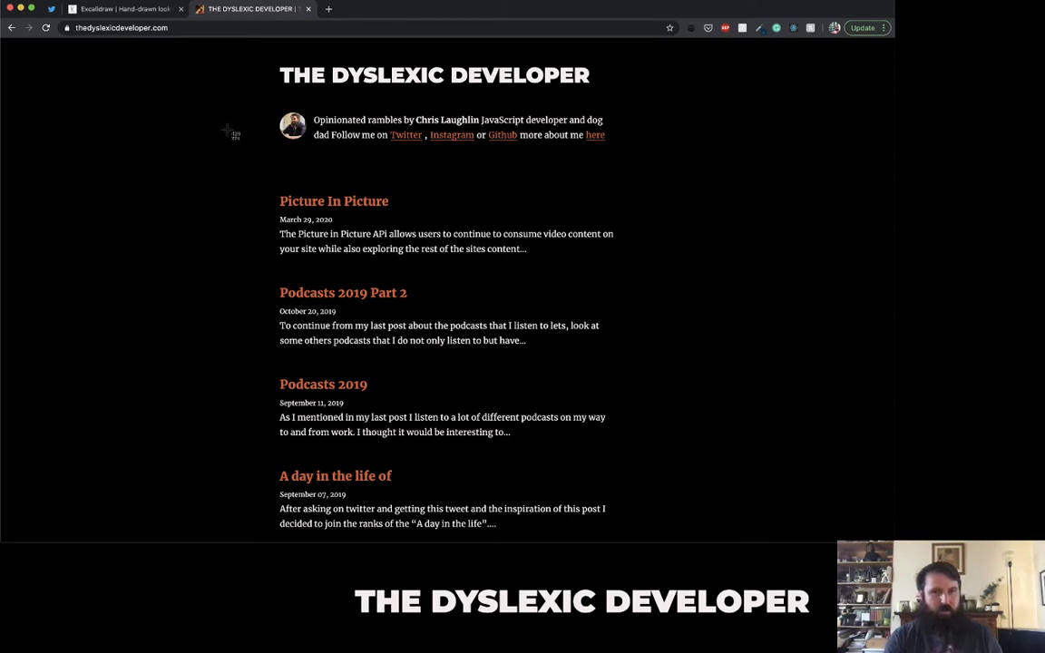
- Snip The Dyslexic Developer blog header as a screenshot and go to the Excalidraw tab
left_click_drag(181, 44, 744, 542)
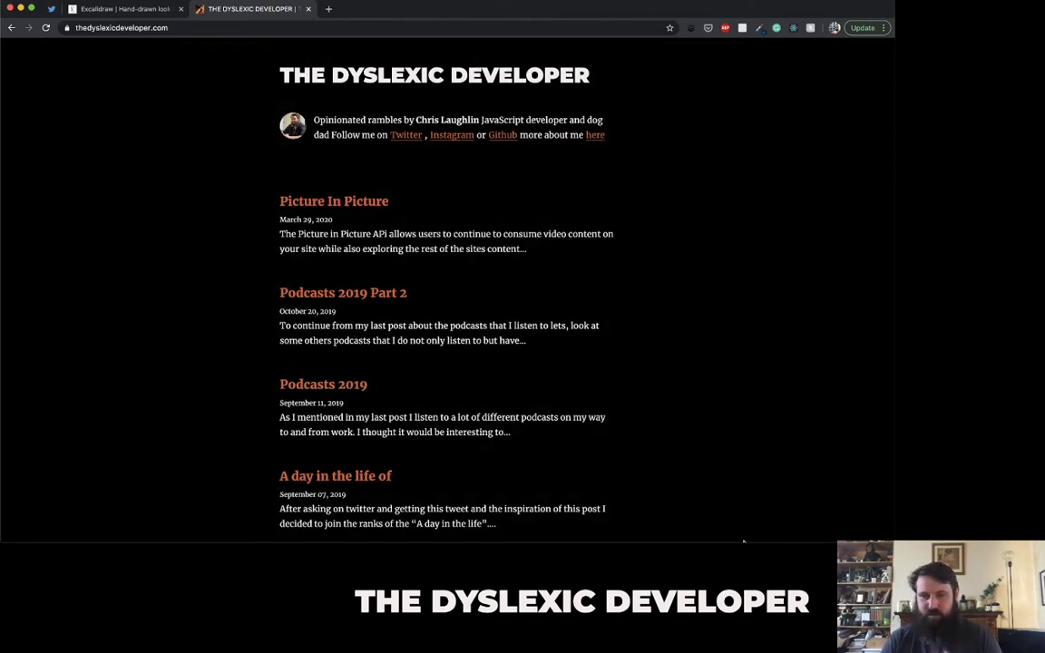
left_click(127, 9)
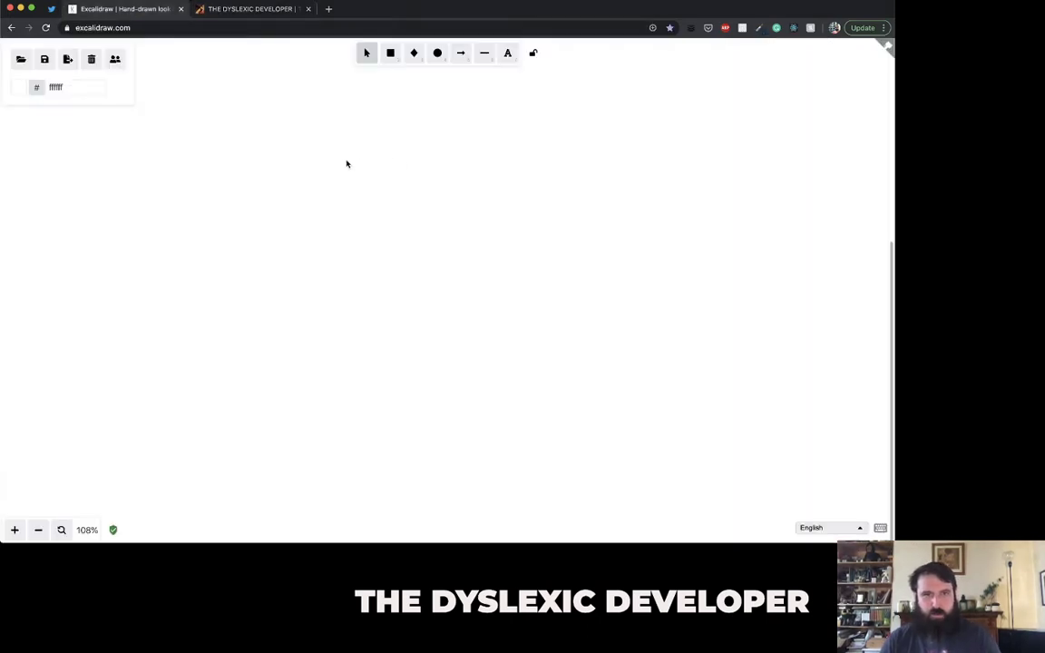
- Allow Excalidraw to read the clipboard by attempting a paste on the canvas
right_click(320, 161)
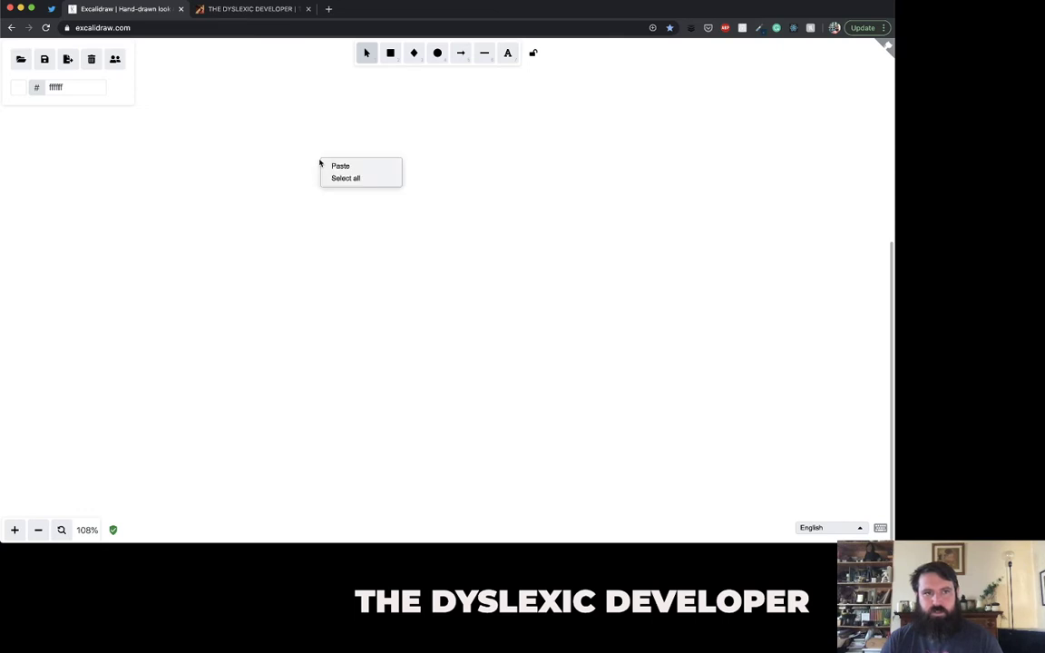
left_click(281, 169)
right_click(287, 161)
left_click(297, 167)
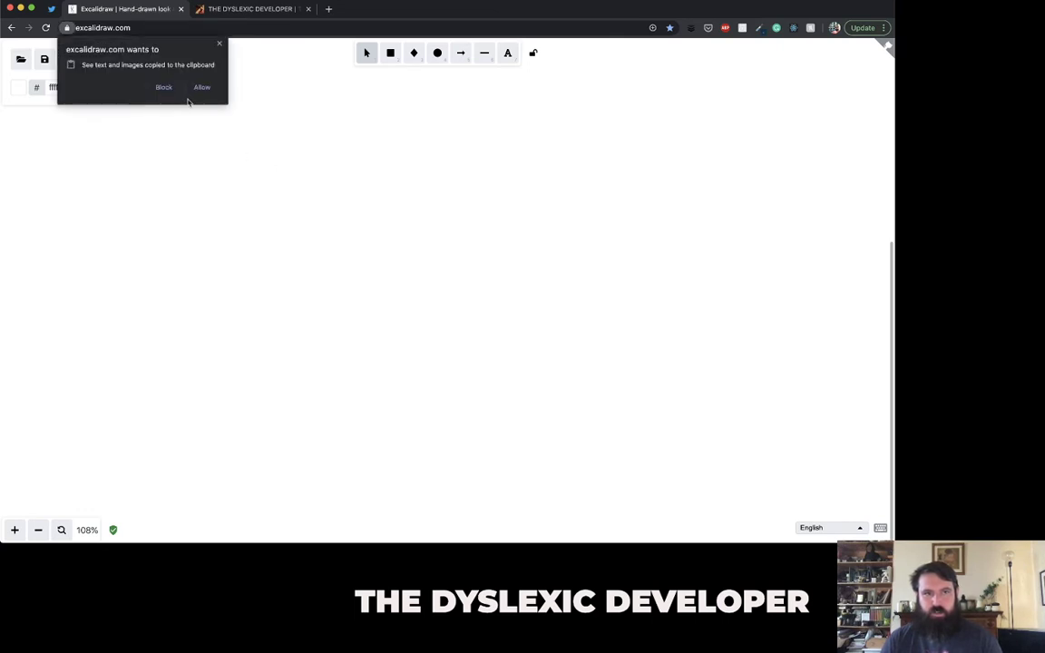
left_click(202, 88)
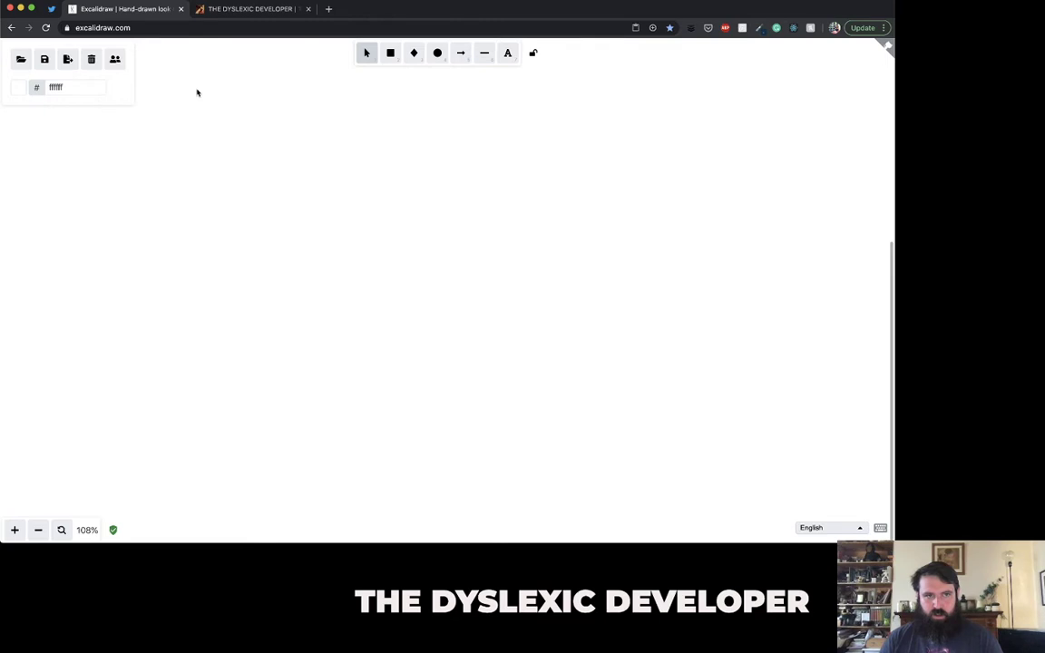
right_click(400, 213)
left_click(413, 216)
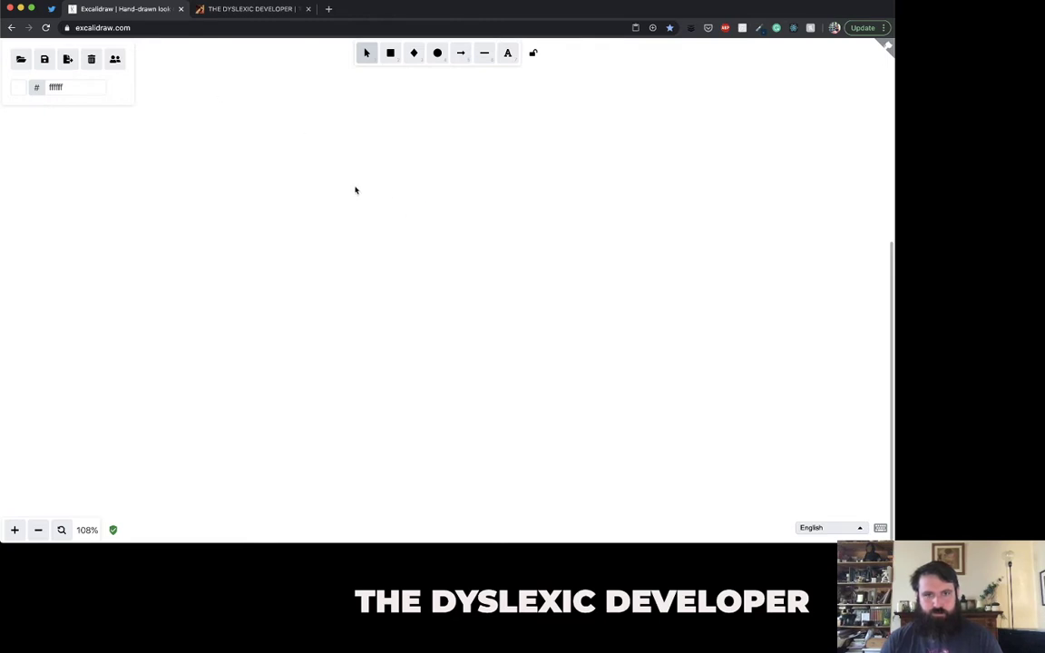
left_click(238, 8)
key("super+space")
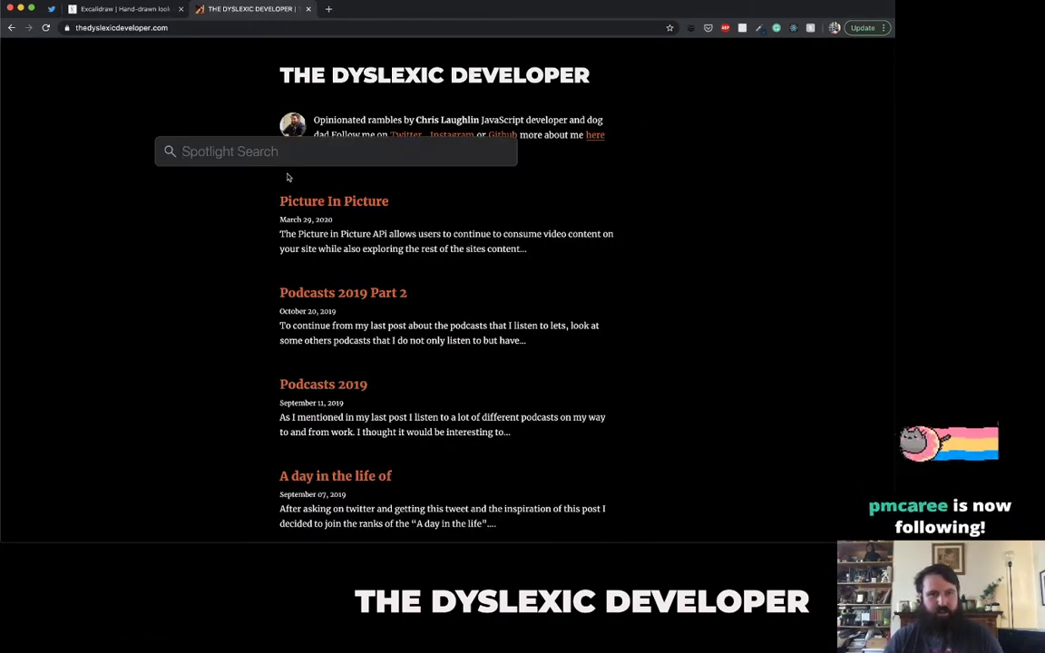
left_click_drag(318, 151, 424, 171)
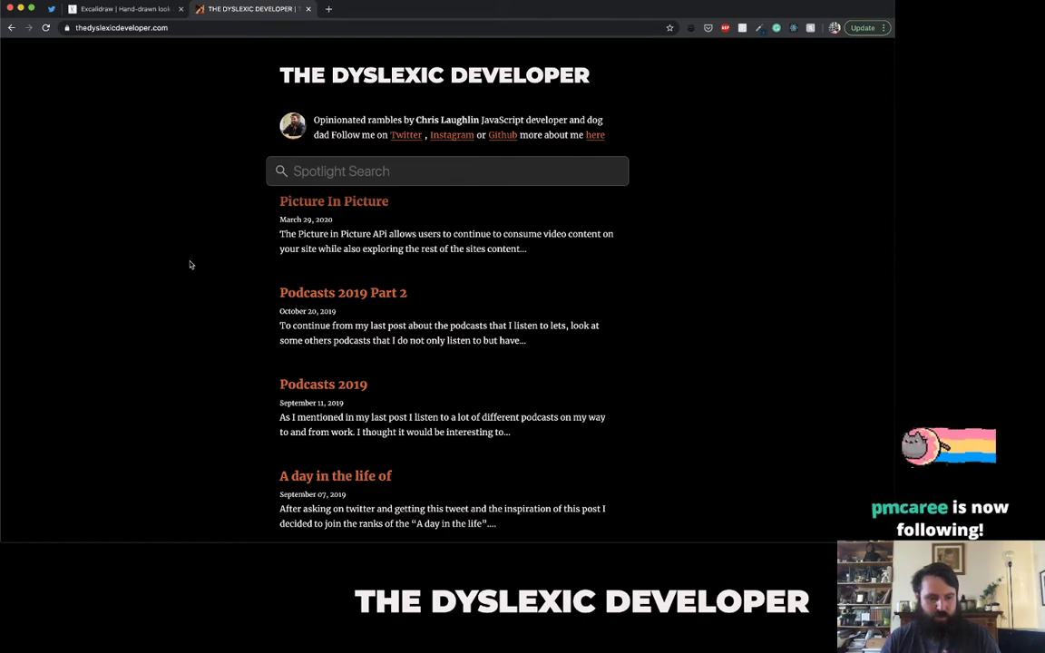
key("Escape")
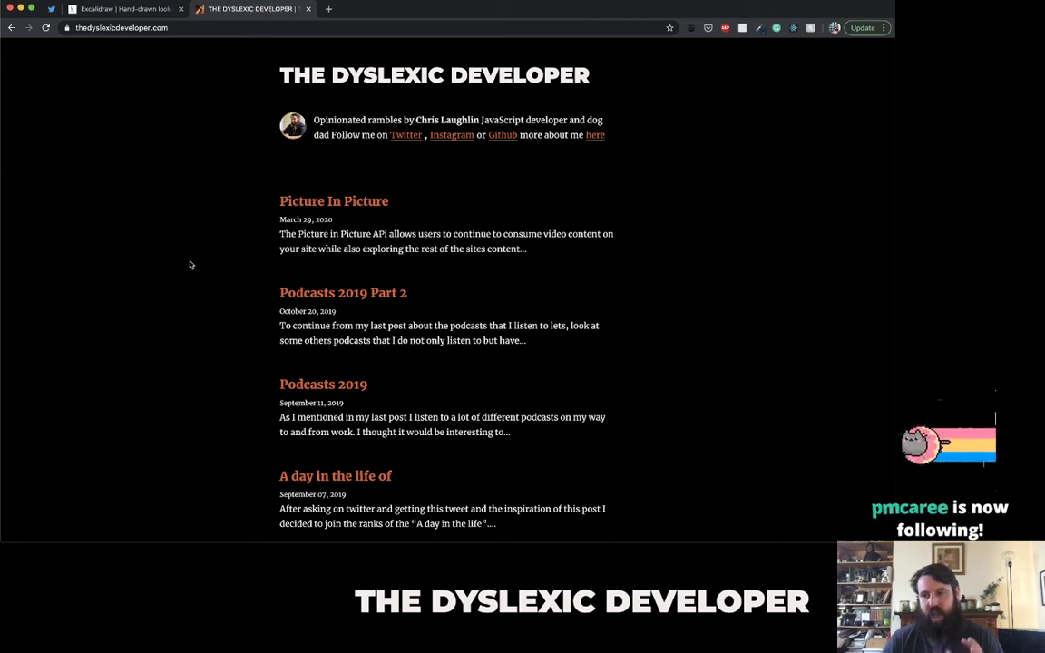
left_click(135, 10)
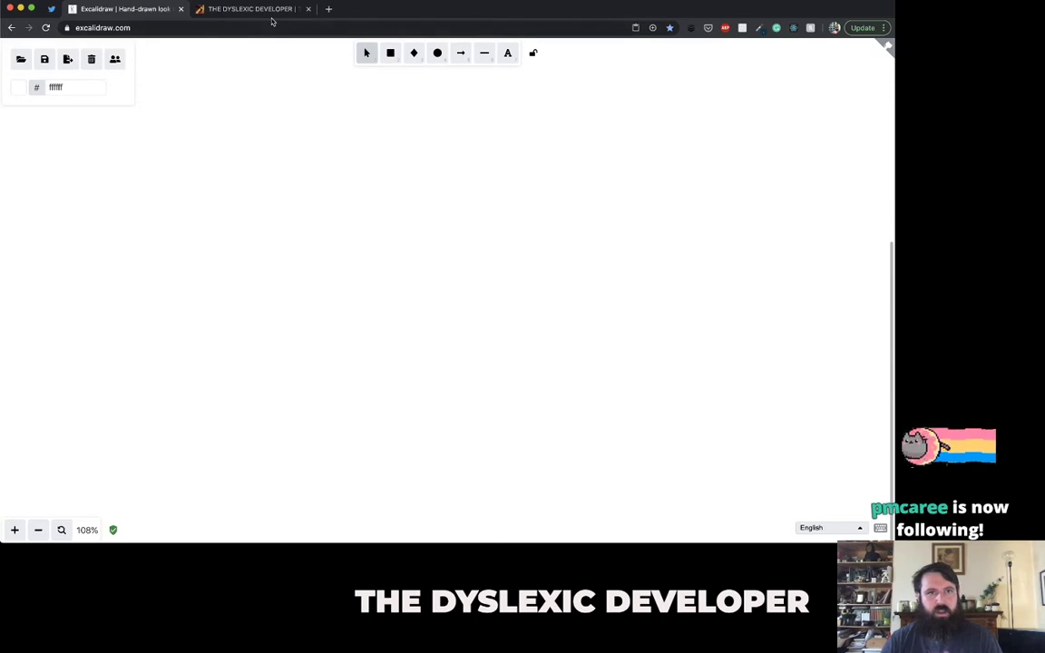
left_click(239, 11)
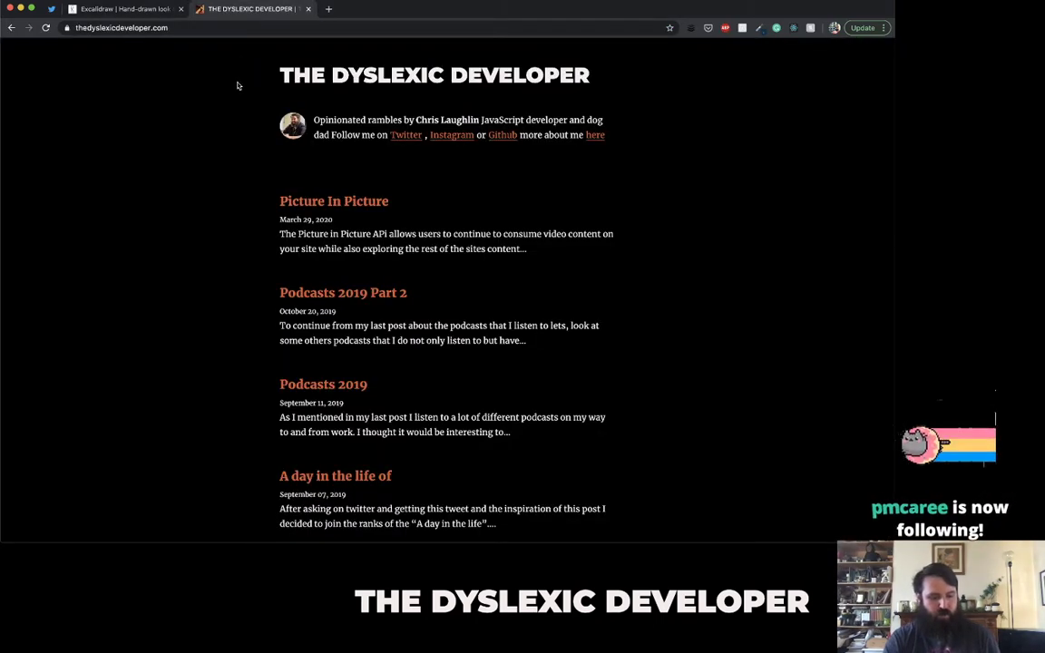
key("super+shift+4")
left_click_drag(148, 52, 676, 458)
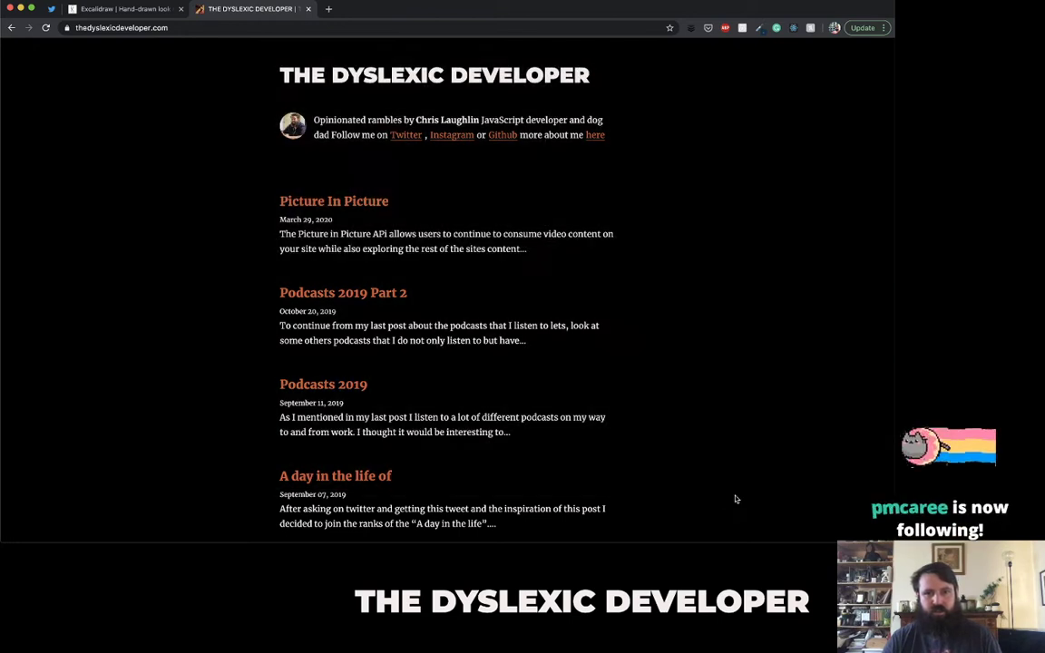
- Draw a large page frame rectangle and label its top 'The page title'
left_click(127, 9)
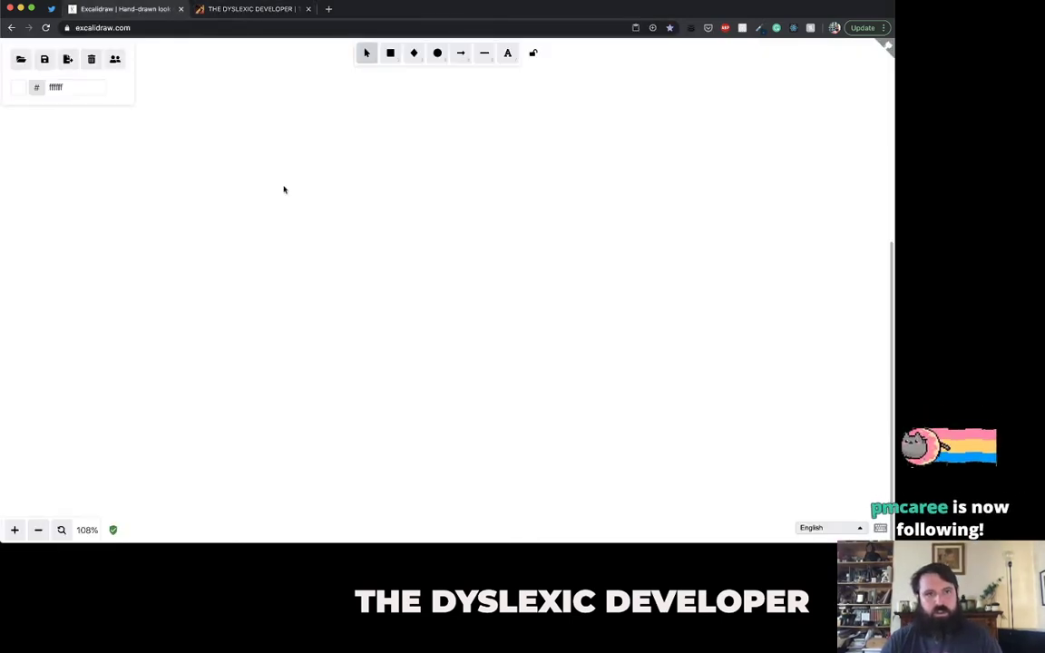
left_click(509, 54)
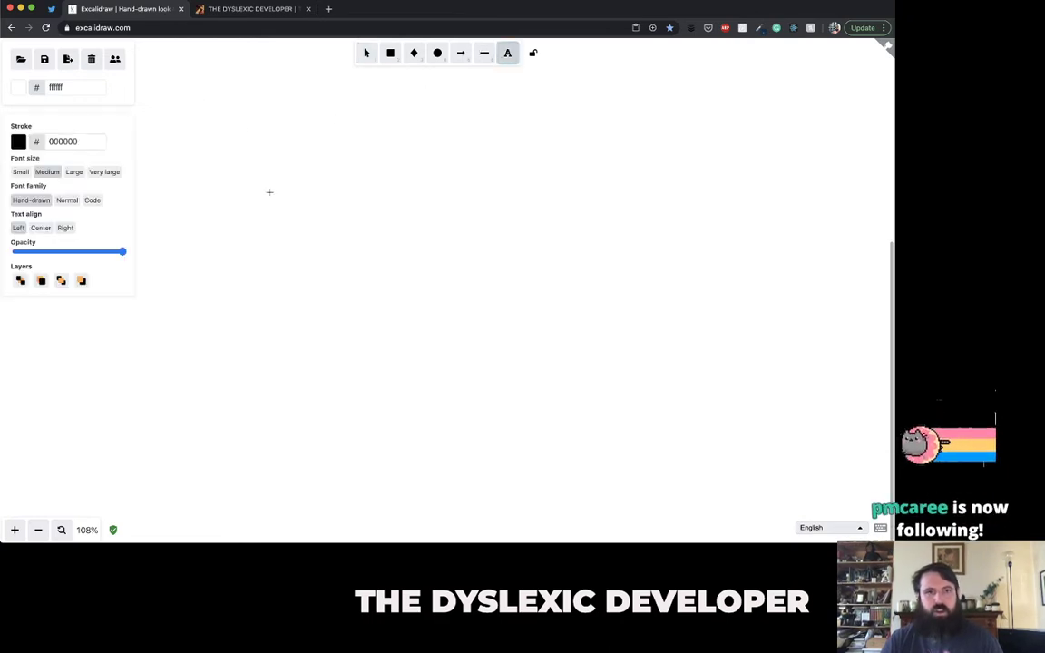
left_click(387, 55)
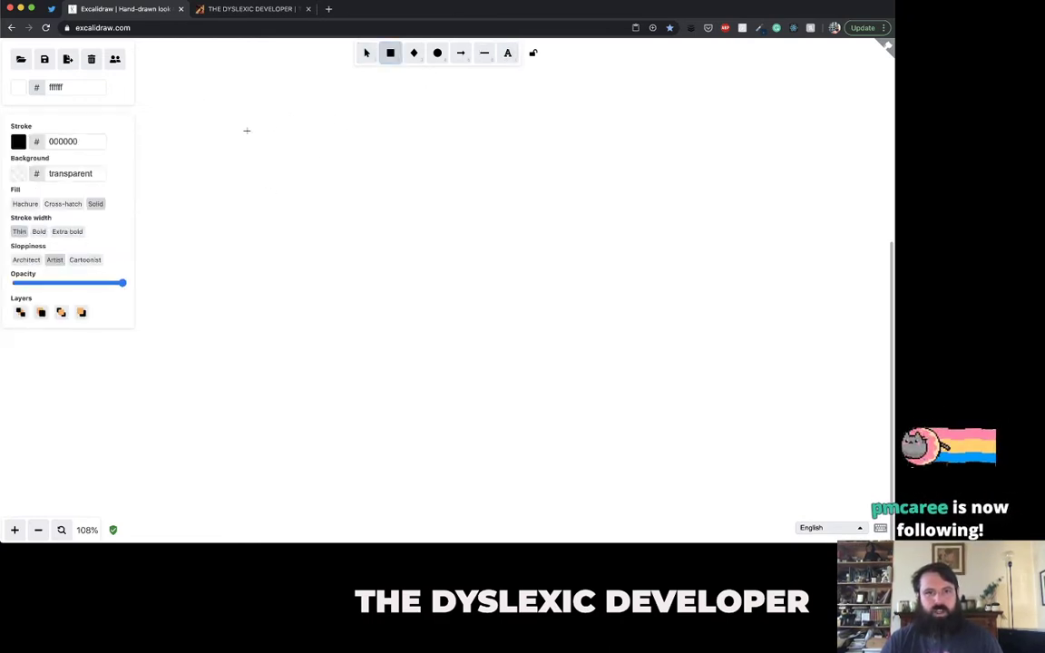
left_click_drag(221, 100, 614, 518)
left_click(508, 53)
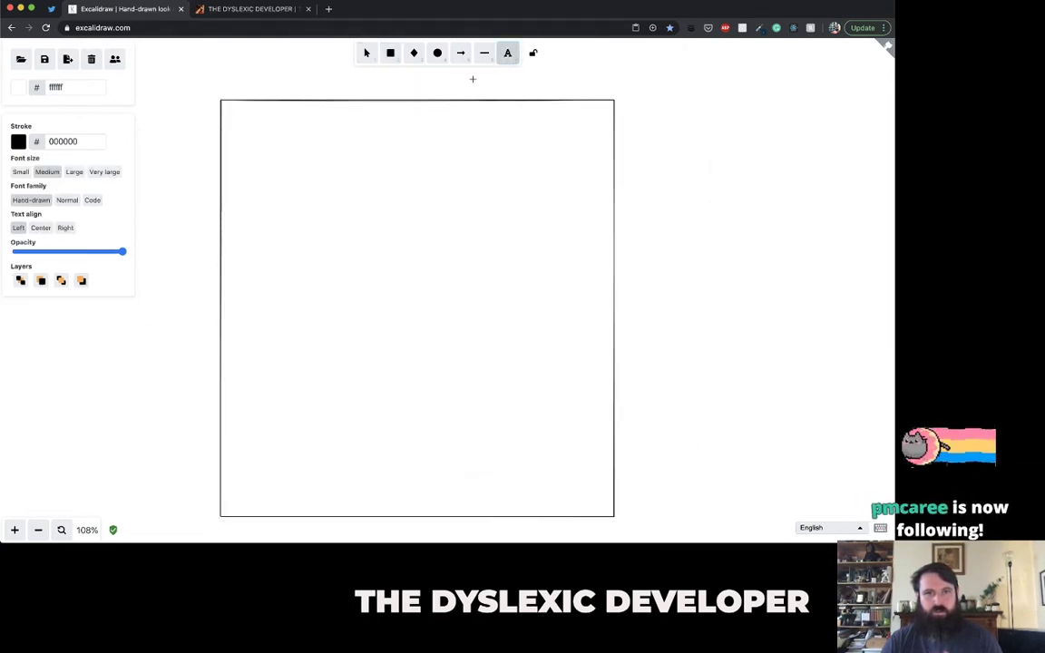
left_click(388, 128)
type("The page title")
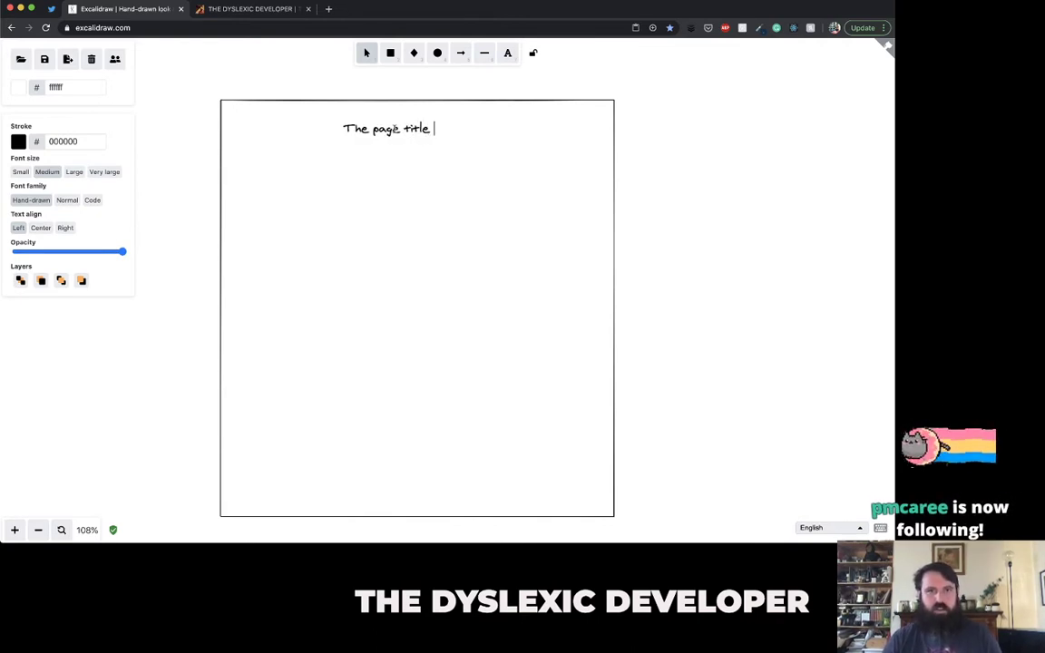
left_click(364, 168)
- Duplicate 'The page title' text to the lower left inside the frame
double_click(364, 148)
left_click(368, 136)
left_click_drag(368, 136, 299, 225)
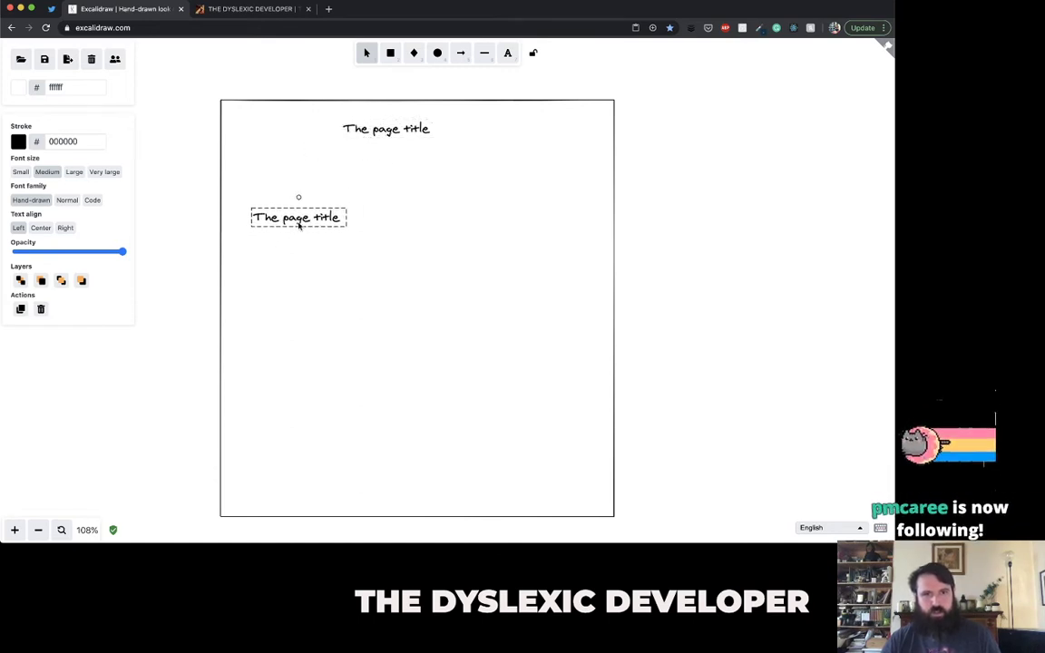
left_click(296, 250)
left_click(508, 53)
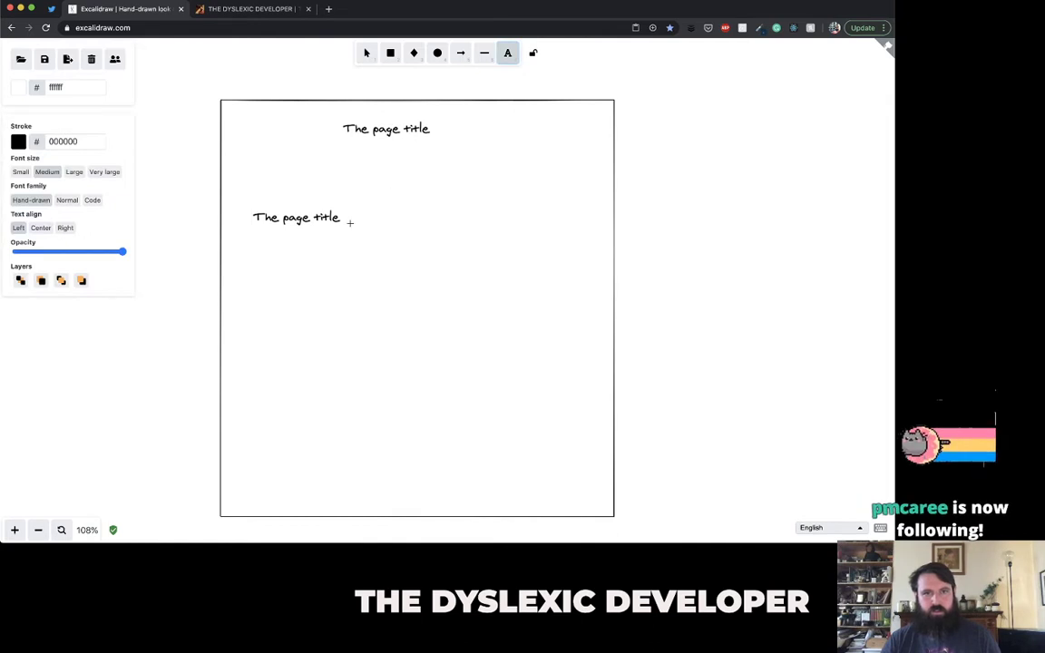
left_click(259, 236)
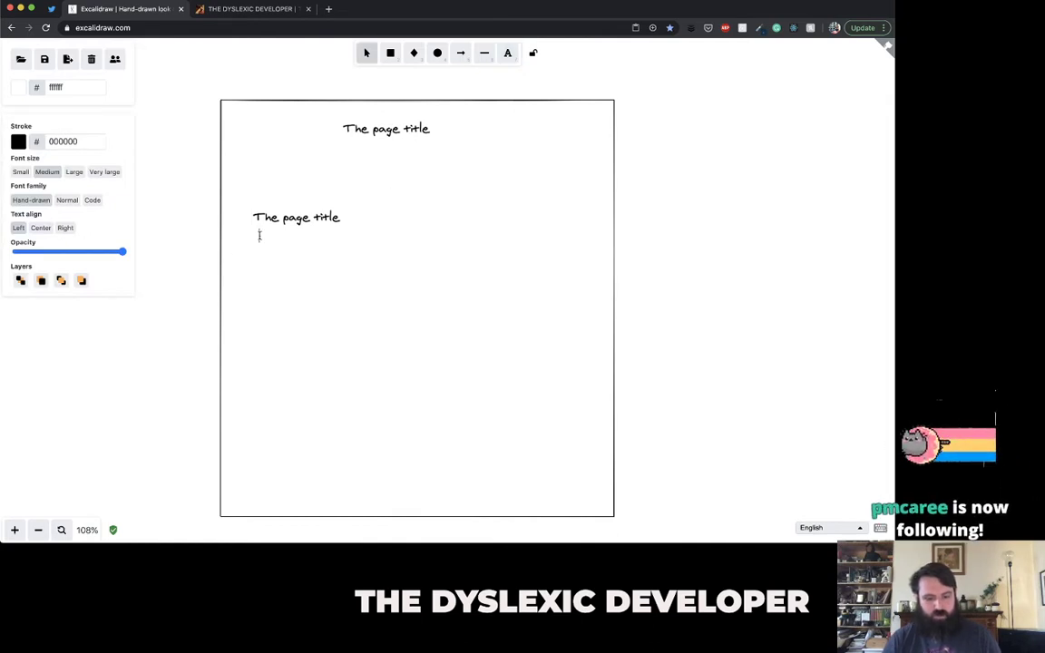
left_click(327, 9)
- Search Google for lorem ipsum and open the lipsum.com generator
type("lourm is")
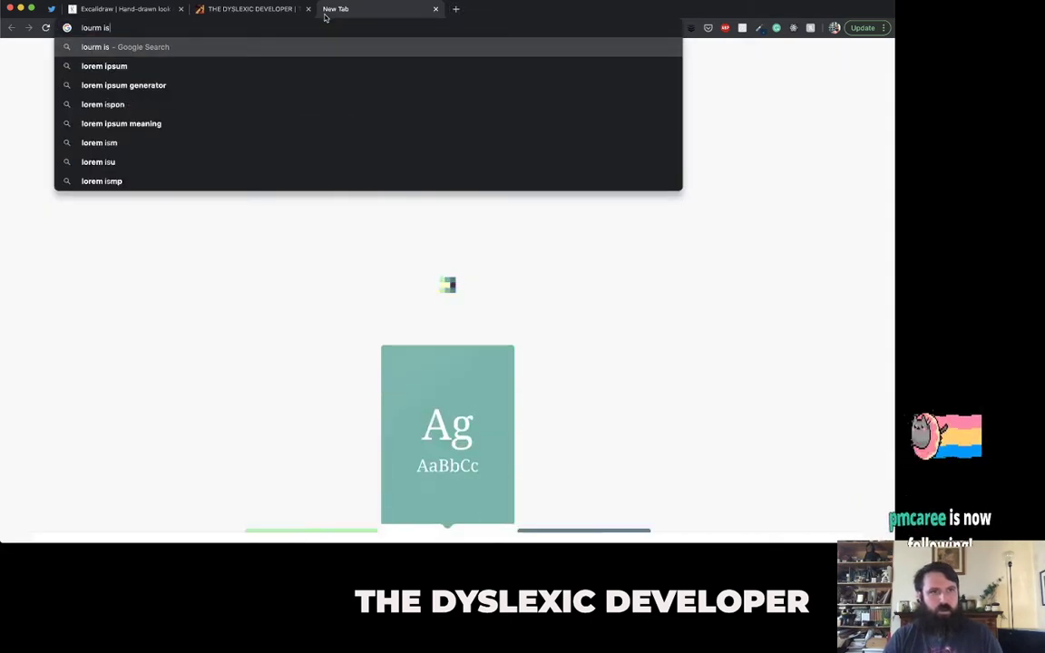
key("Down")
key("Return")
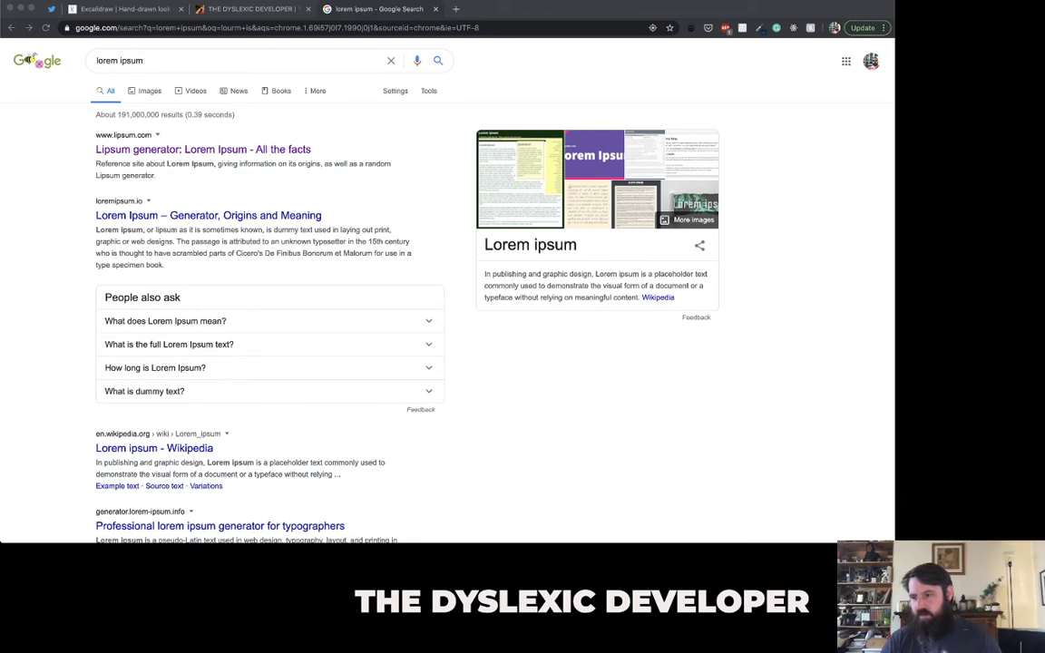
left_click(527, 361)
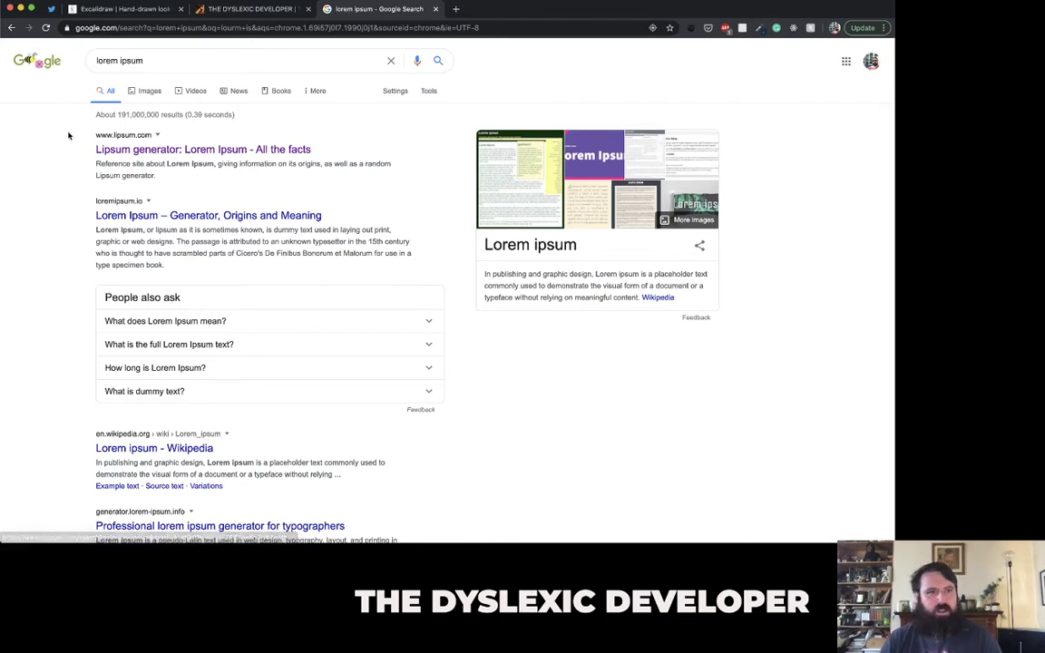
left_click(154, 150)
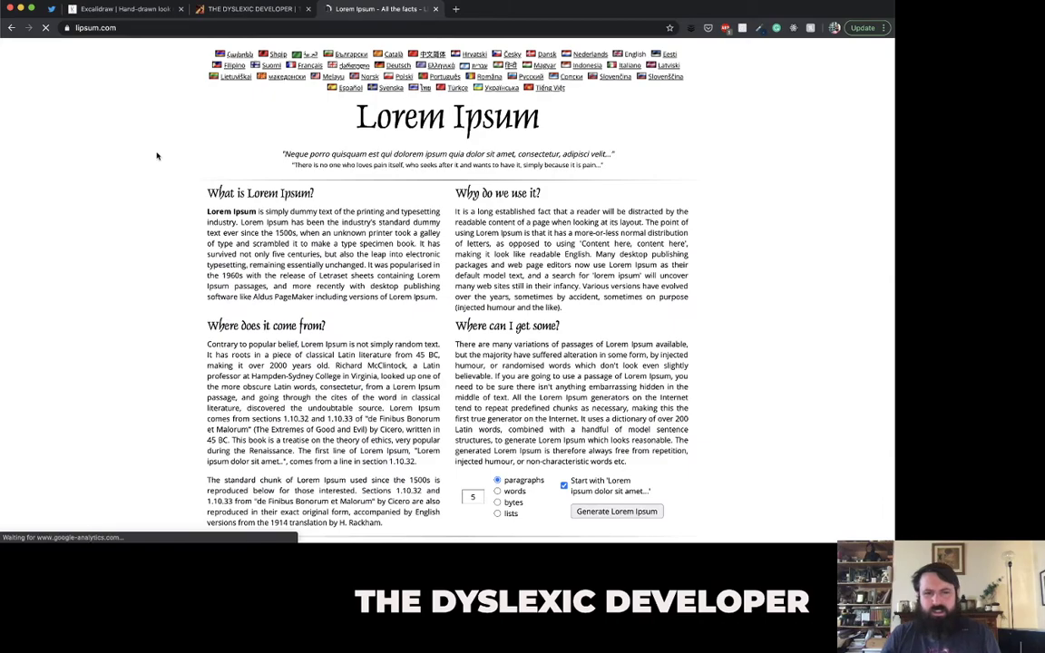
scroll(160, 200, "down", 3)
scroll(160, 200, "down", 1)
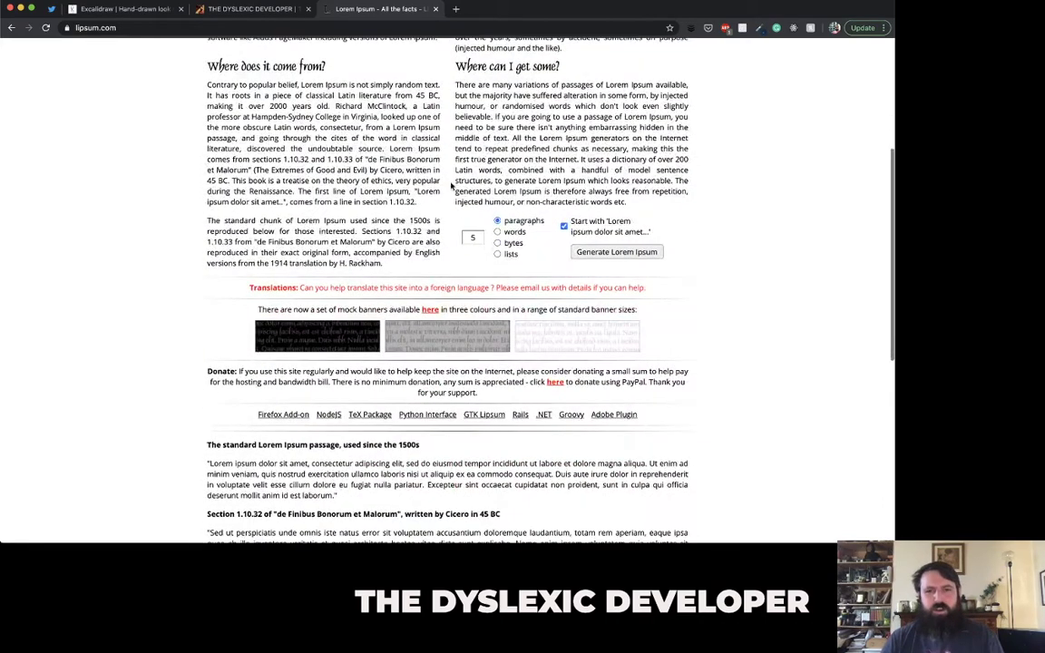
- Generate 1 Lorem Ipsum paragraph and select its first few sentences
left_click(471, 235)
key("BackSpace")
type("1")
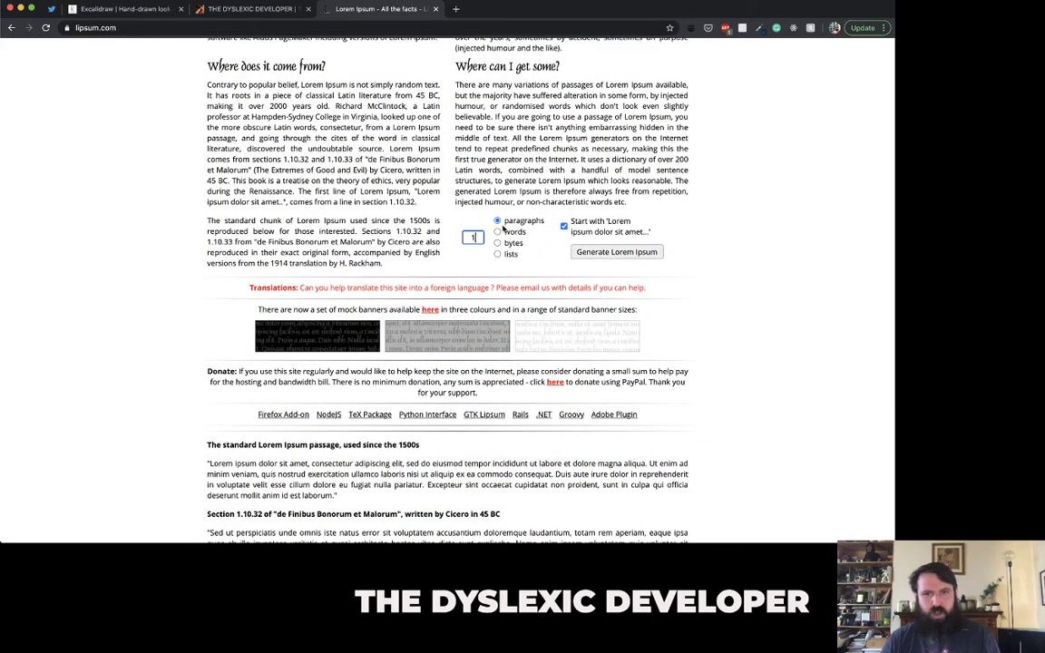
key("Return")
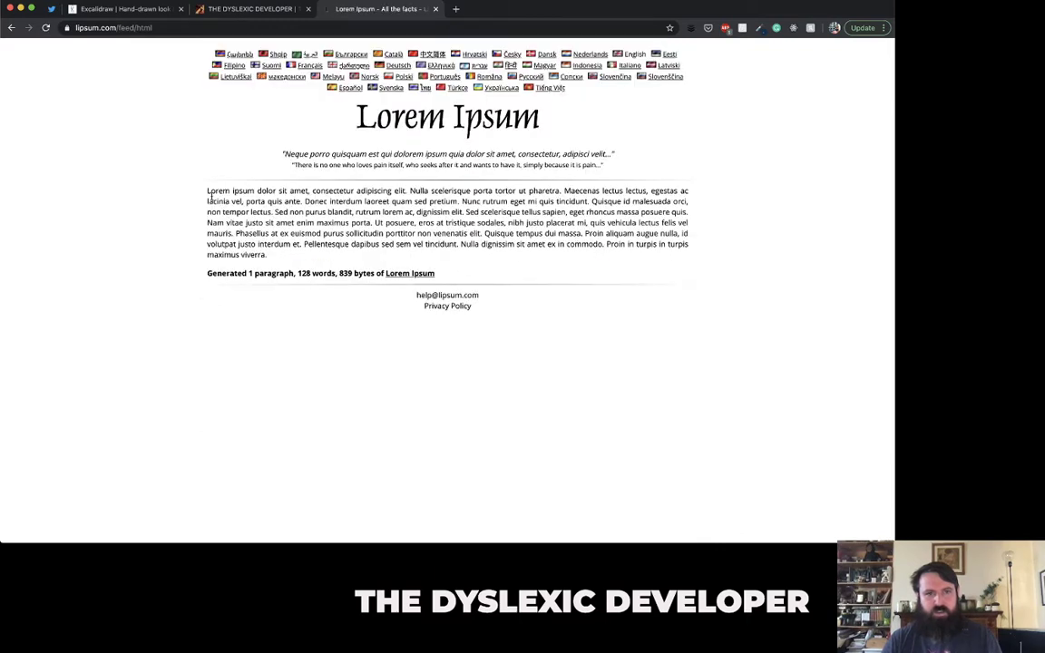
left_click_drag(208, 197, 275, 212)
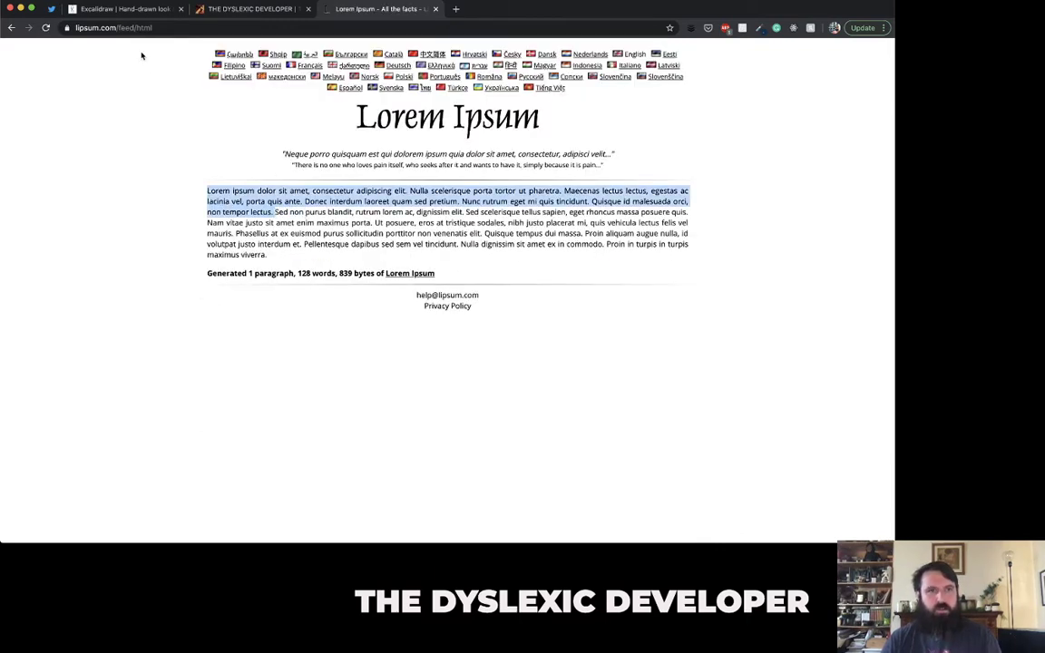
left_click(125, 9)
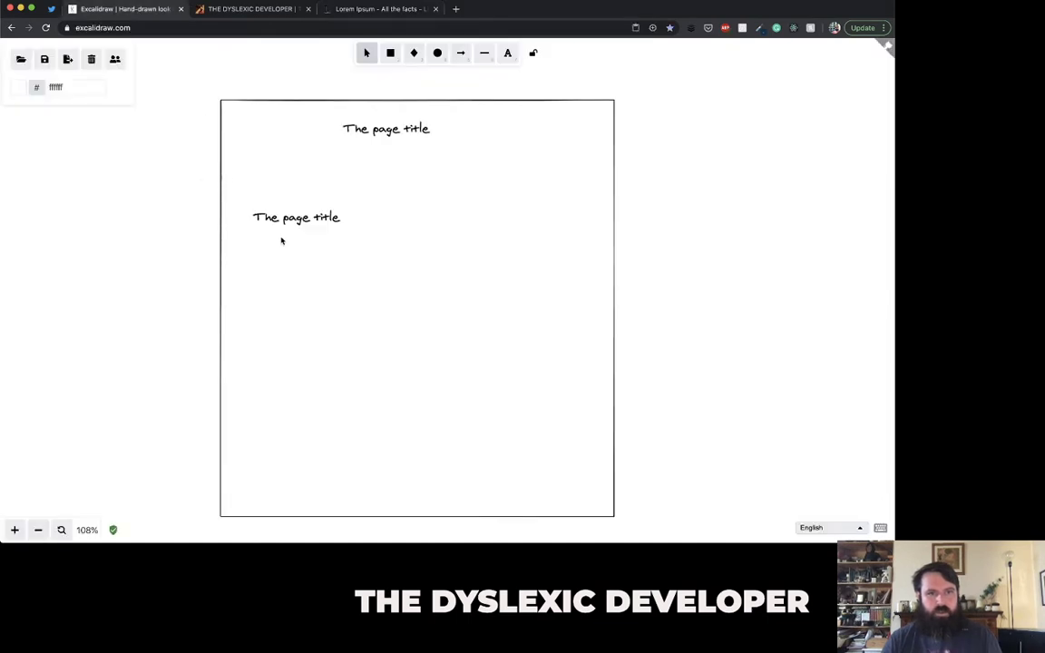
- Paste the copied lorem ipsum text as a text element below the second title
left_click(507, 53)
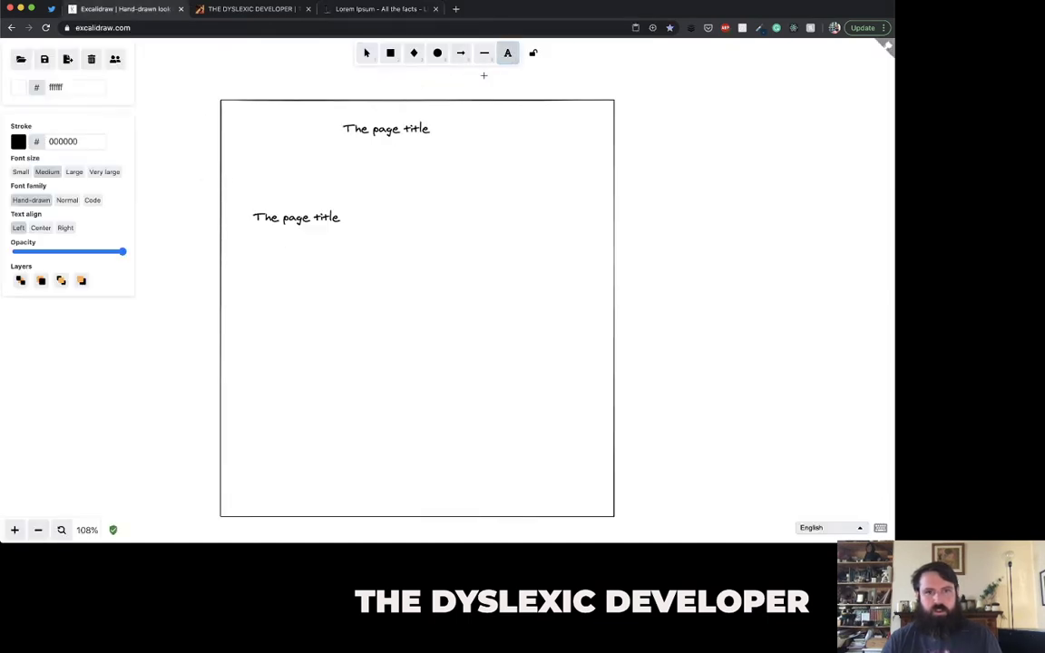
left_click(259, 240)
key("ctrl+v")
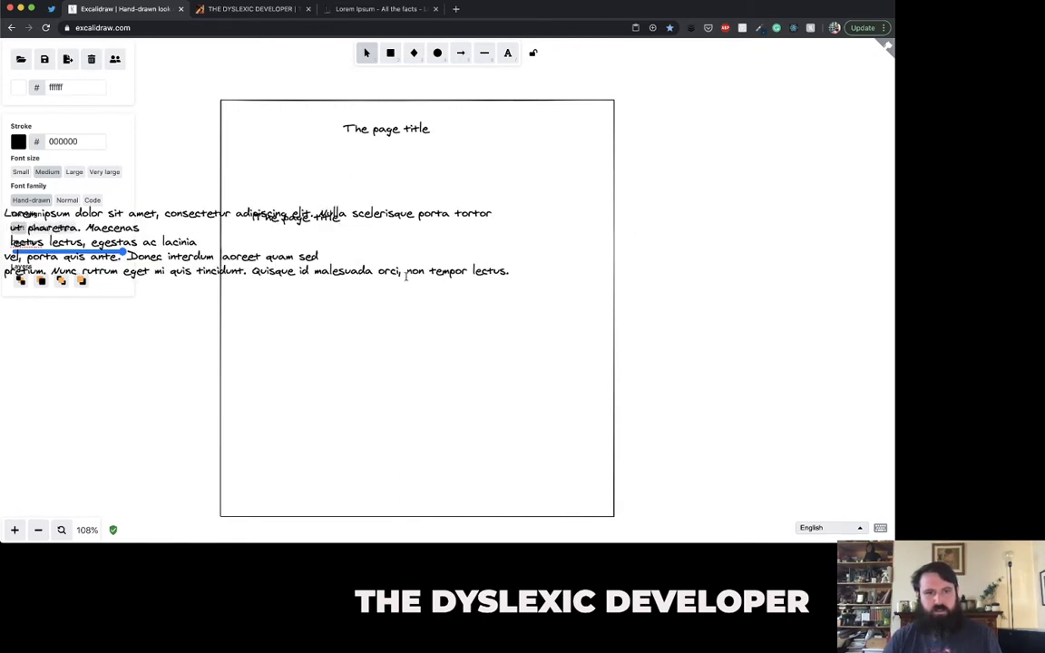
left_click(264, 379)
left_click(257, 215)
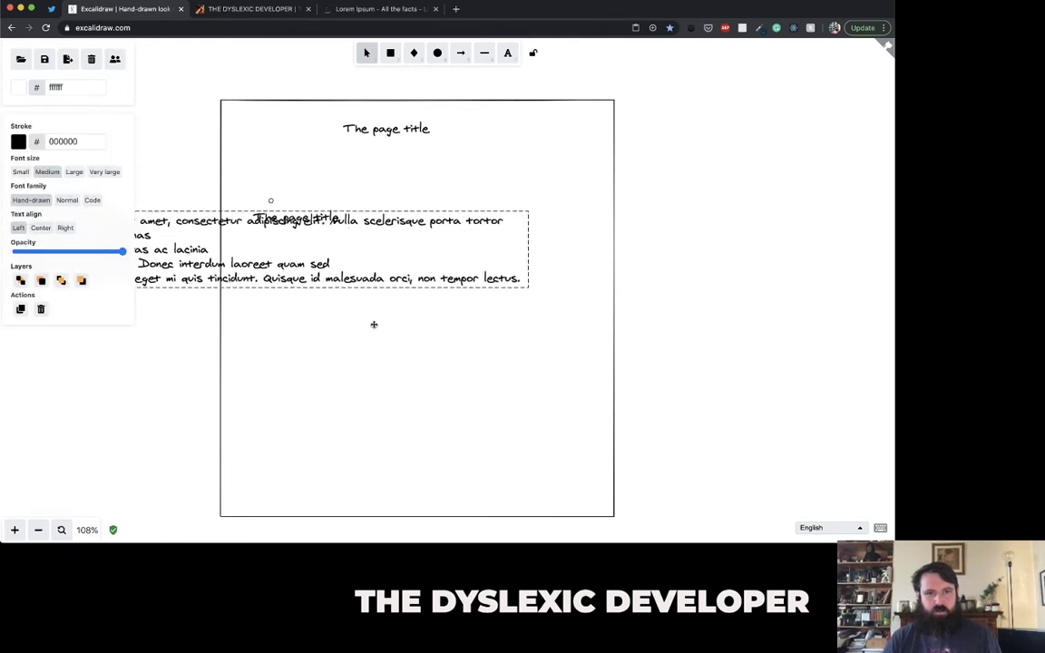
left_click_drag(524, 281, 613, 354)
left_click(608, 356)
- Reposition the lorem ipsum paragraph inside the page frame
left_click(606, 349)
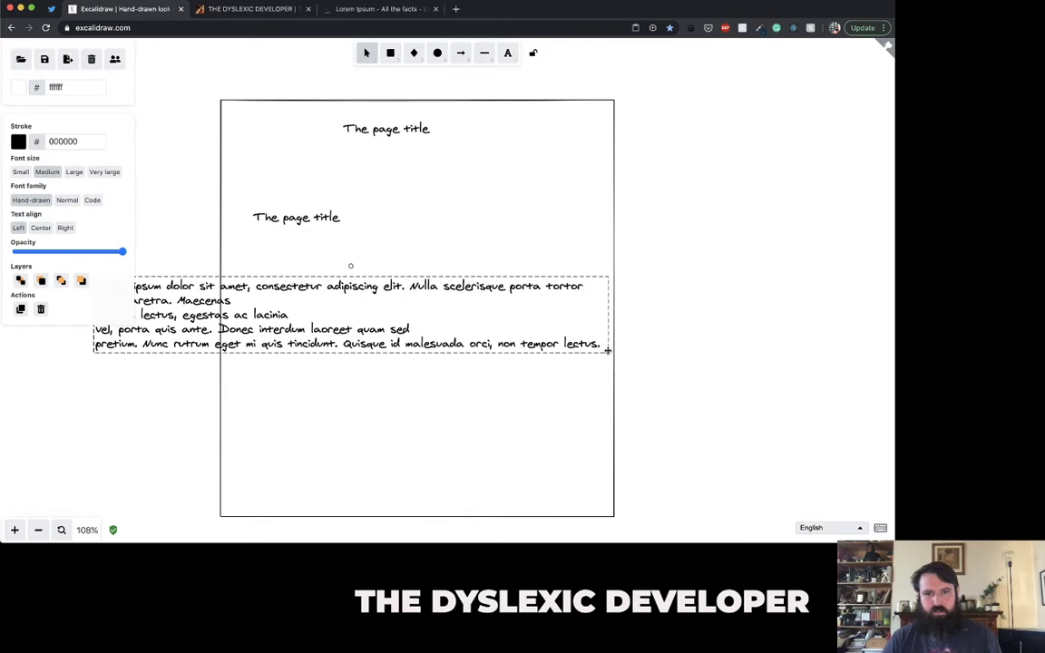
left_click_drag(613, 352, 643, 348)
left_click(355, 315)
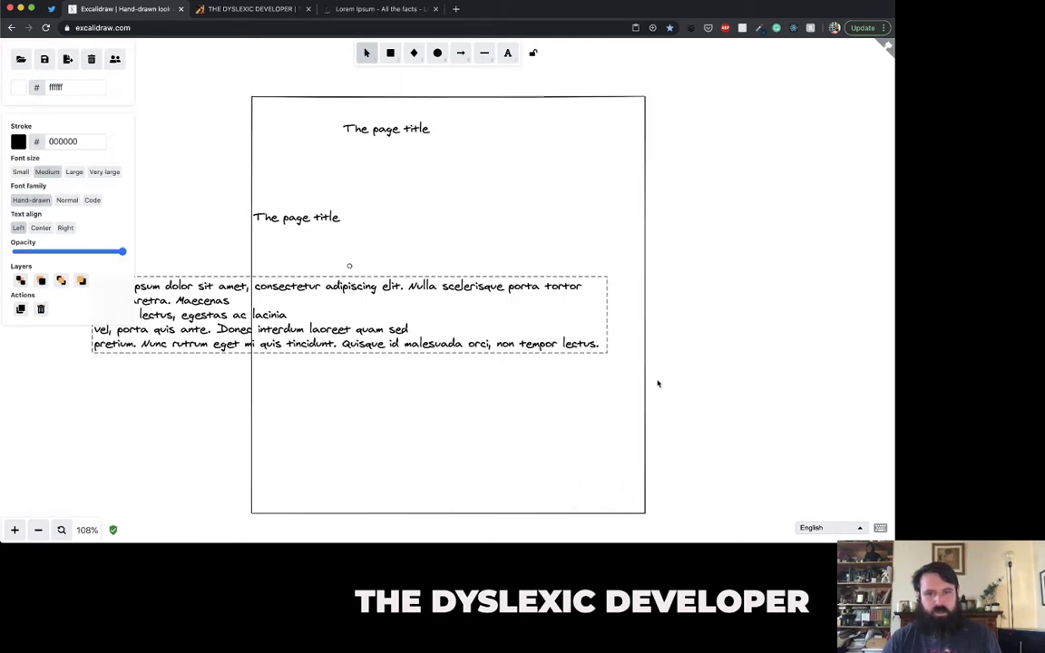
left_click(606, 355)
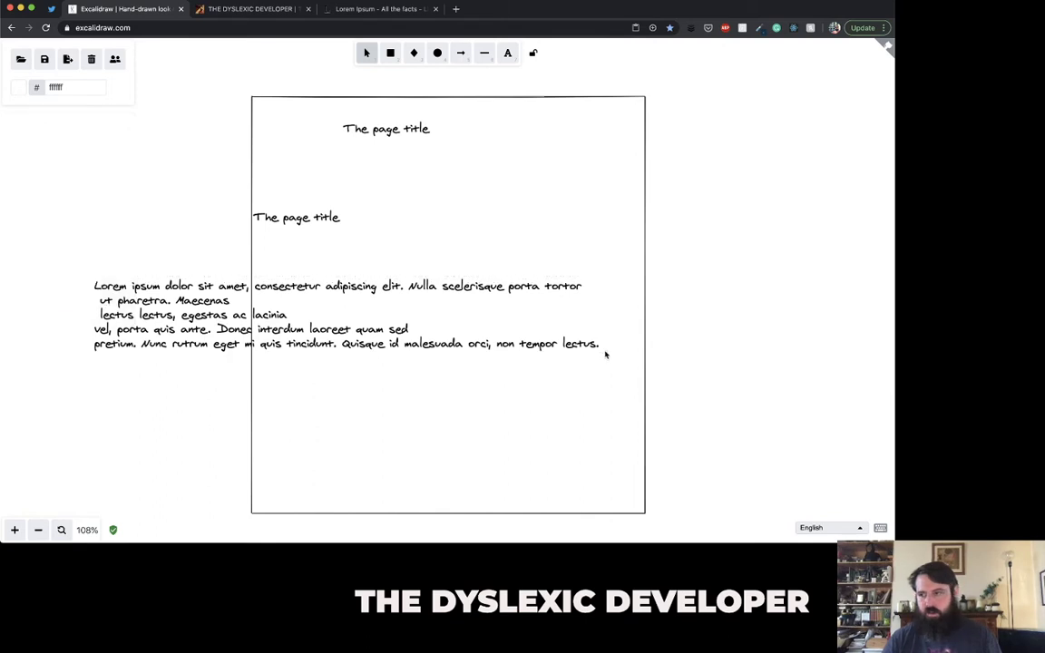
left_click(458, 315)
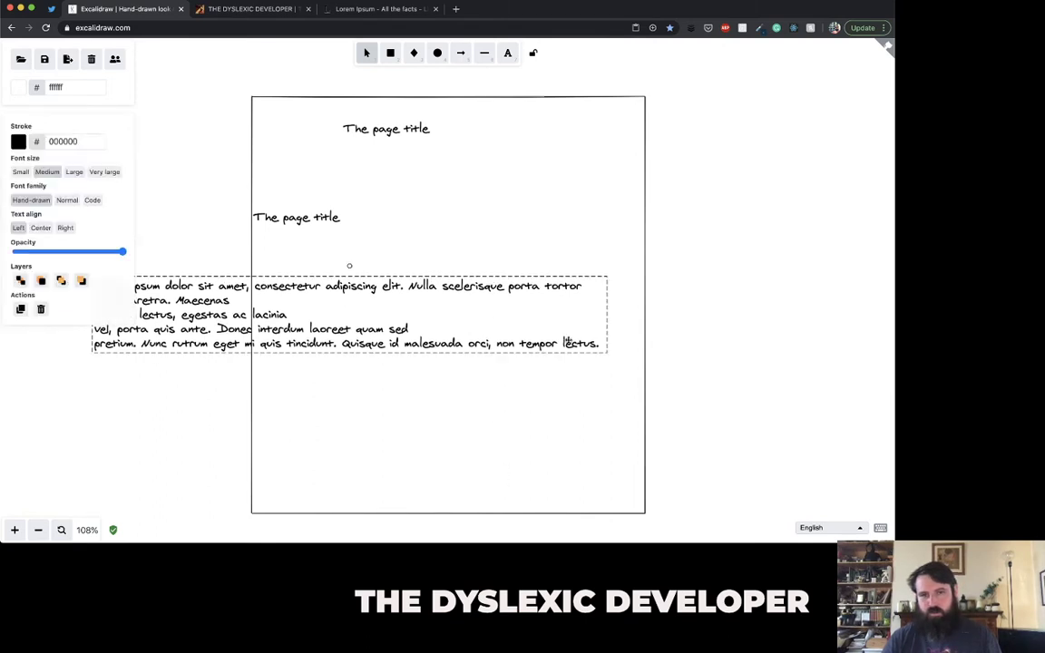
left_click(606, 354)
left_click(581, 343)
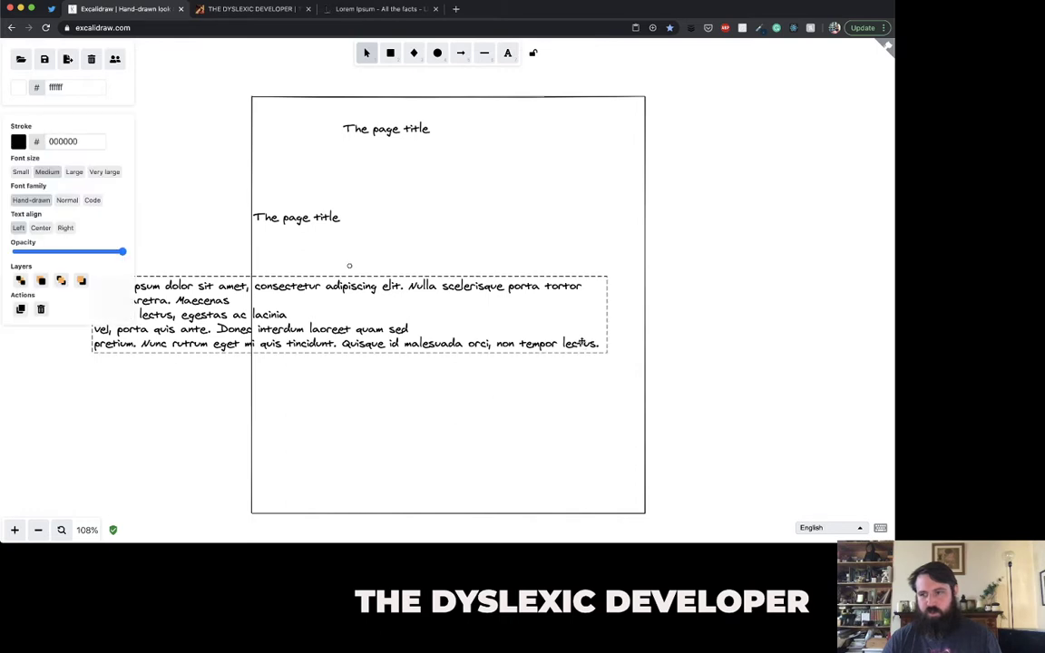
left_click(605, 355)
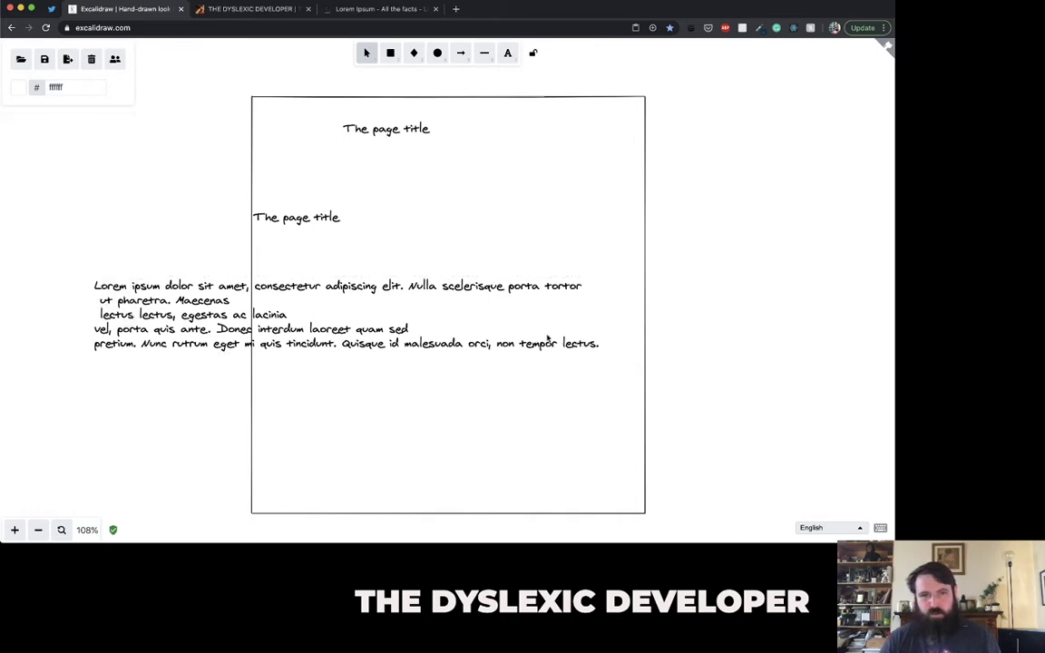
left_click(453, 313)
left_click_drag(369, 318, 571, 330)
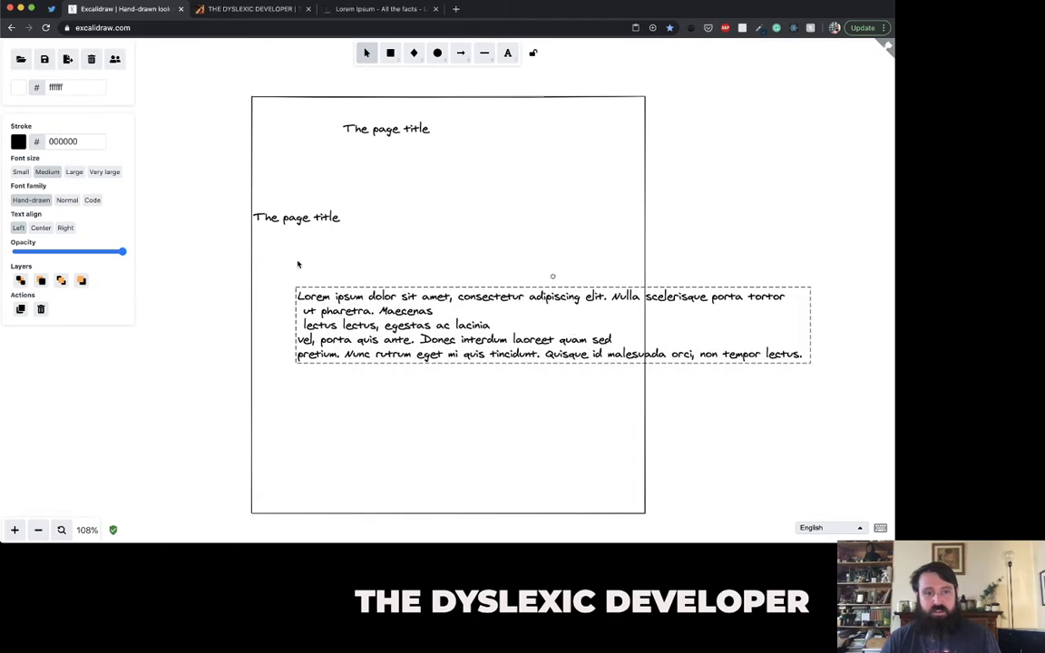
- Align the second title above the paragraph and paste a copy of the pair
left_click(269, 261)
left_click_drag(268, 260, 326, 254)
left_click(299, 173)
left_click_drag(298, 215, 817, 355)
left_click(266, 194)
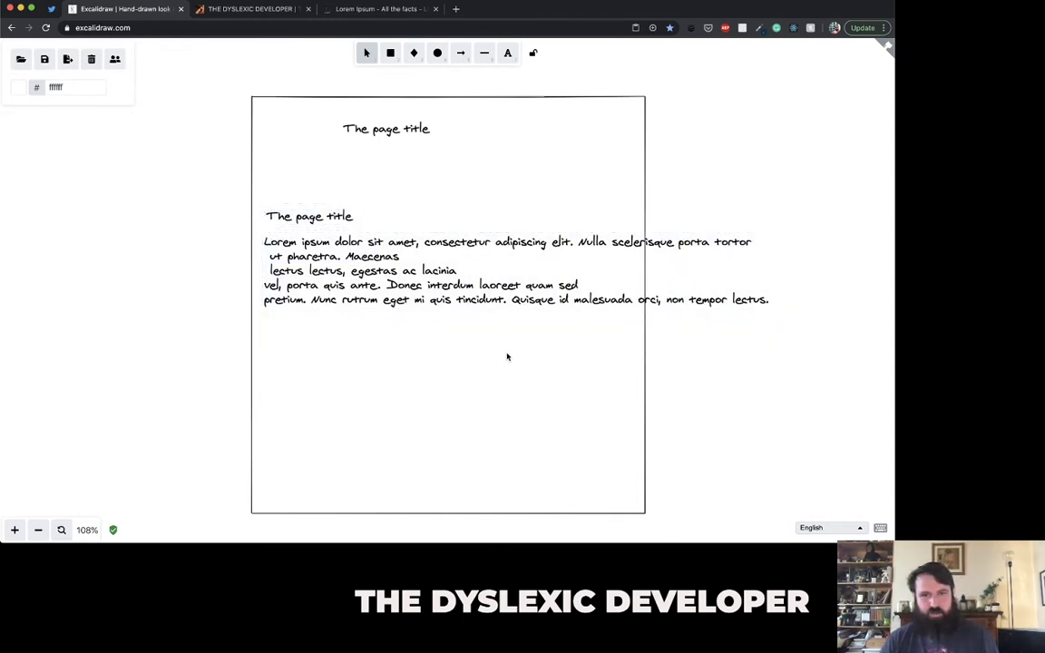
key("super+v")
- Place the pasted title-and-paragraph copy beneath the originals
left_click_drag(444, 380, 425, 380)
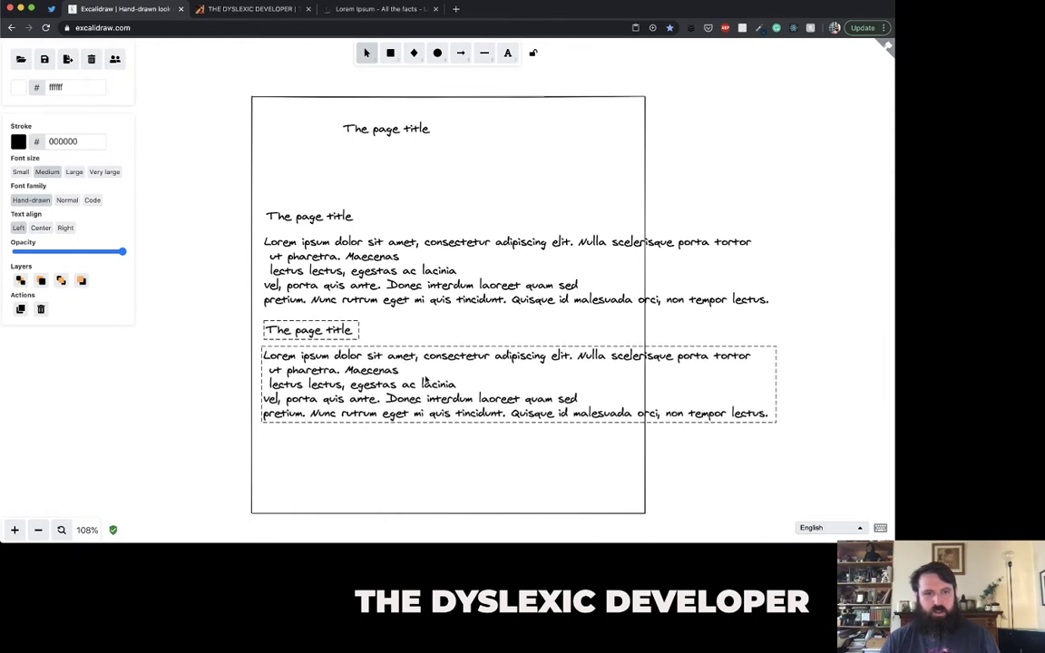
left_click(445, 462)
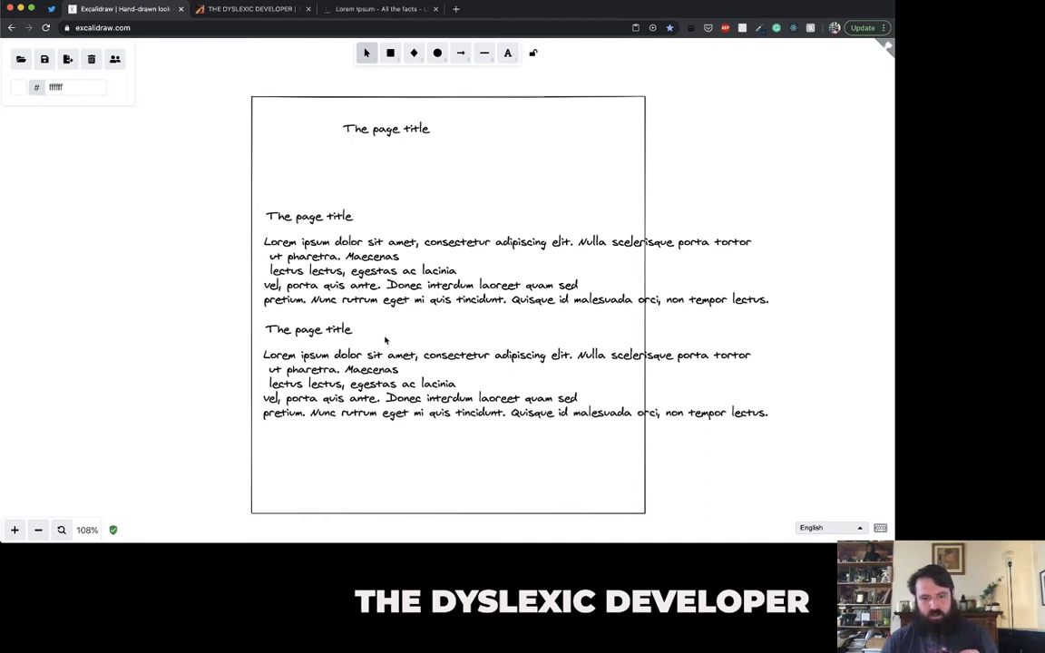
- Draw a wide box under the top title filled light grey (ced4da)
left_click(391, 54)
left_click_drag(335, 163, 346, 171)
left_click_drag(519, 208, 586, 202)
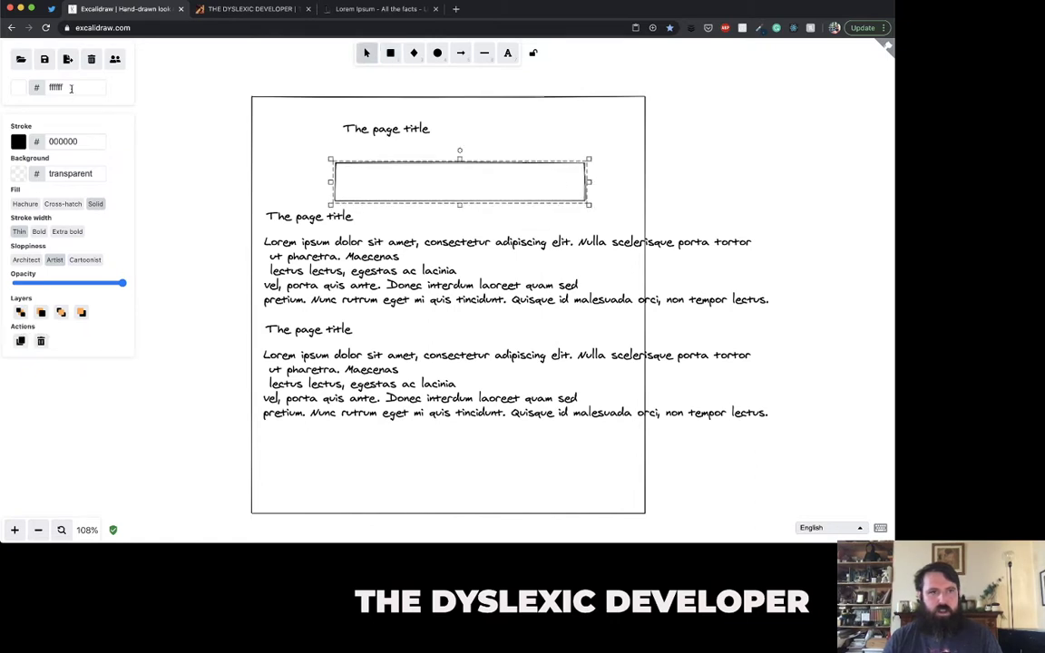
left_click(18, 173)
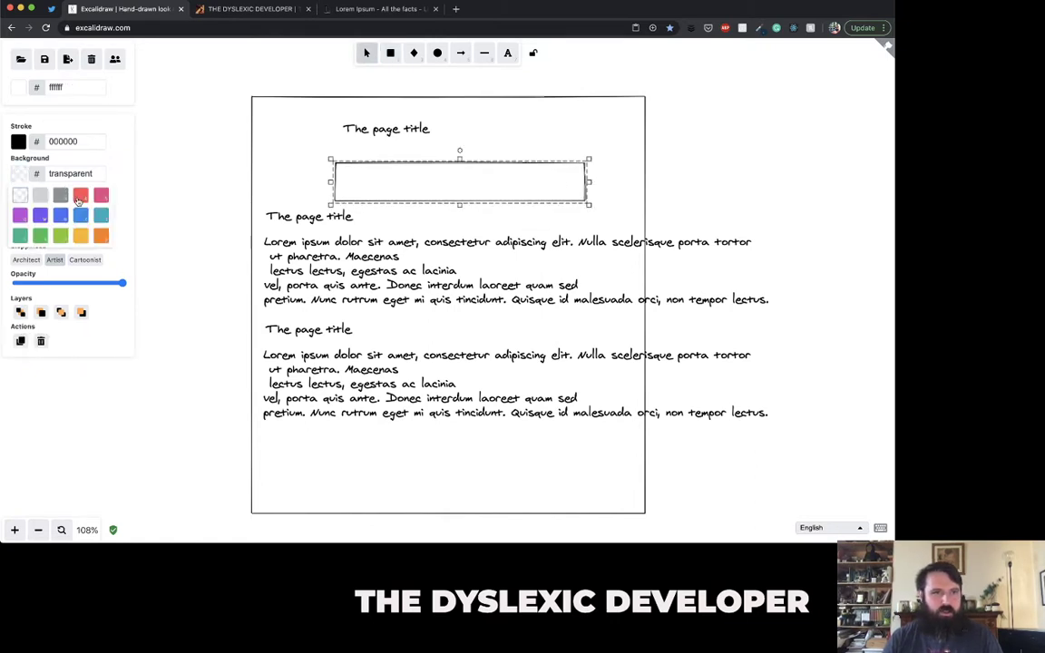
left_click(40, 195)
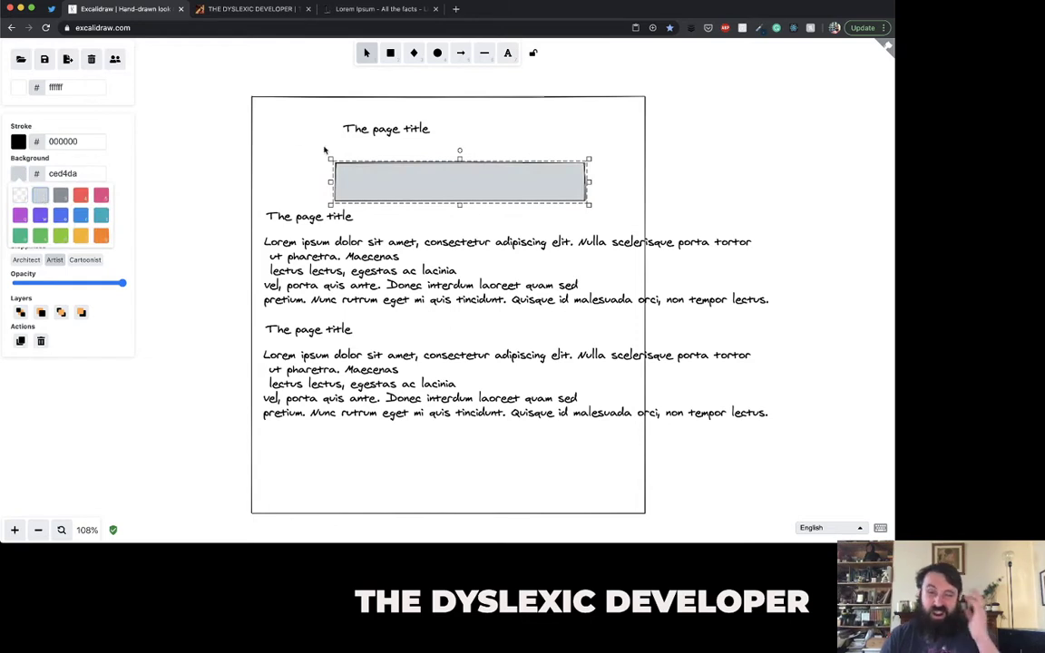
left_click(594, 56)
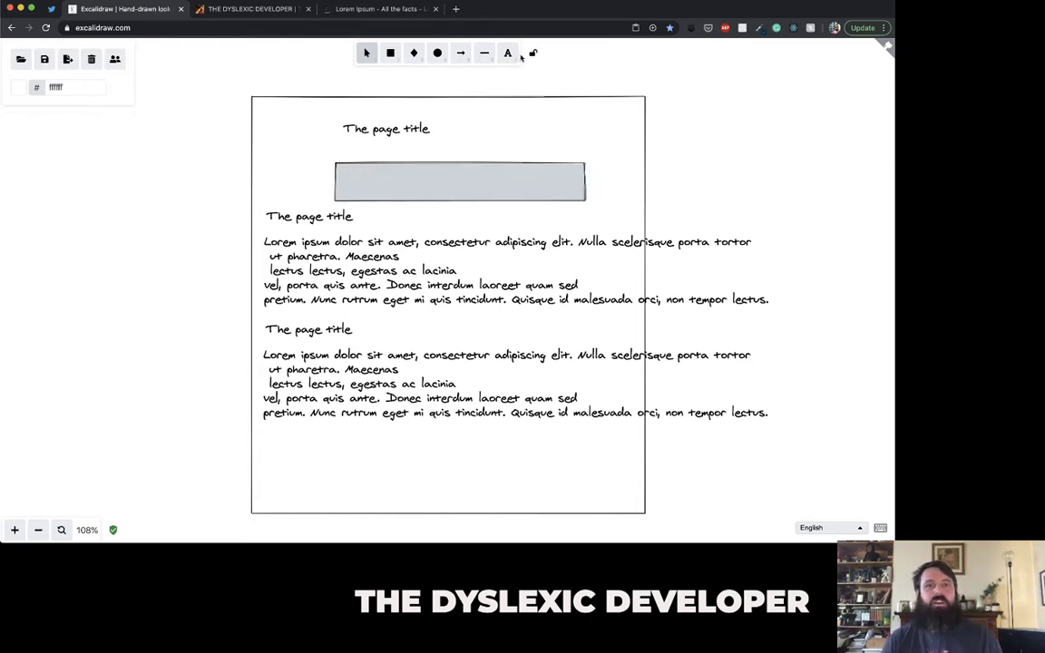
- Add the placeholder text 'Search.....' positioned inside the grey box
key("t")
left_click(359, 183)
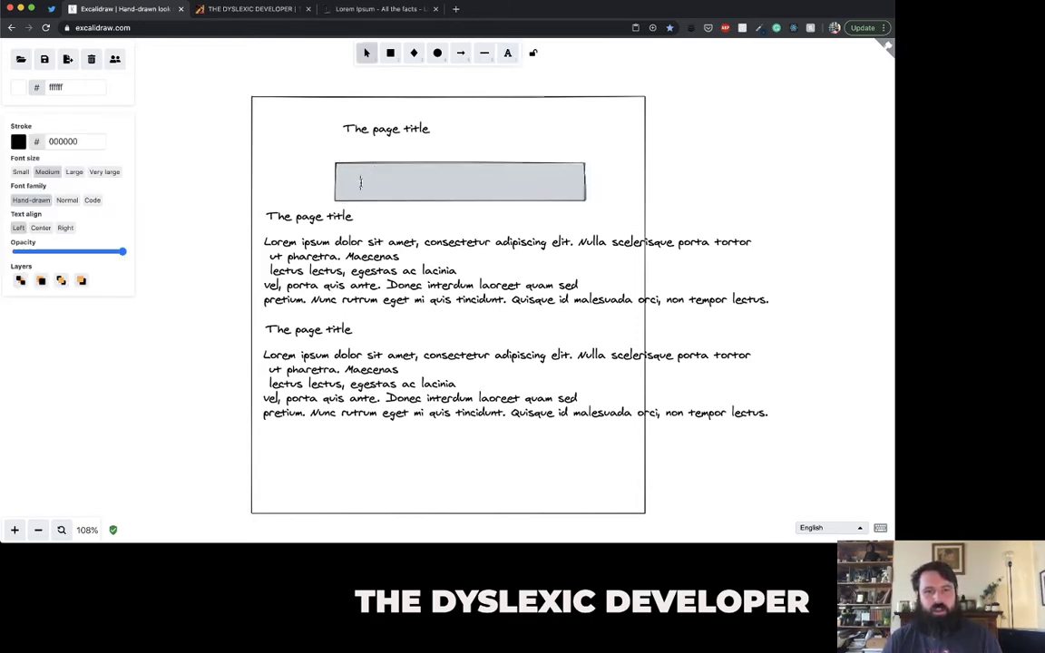
type("Search")
key("BackSpace")
type(".....")
left_click(284, 180)
left_click(337, 181)
left_click_drag(338, 181, 361, 182)
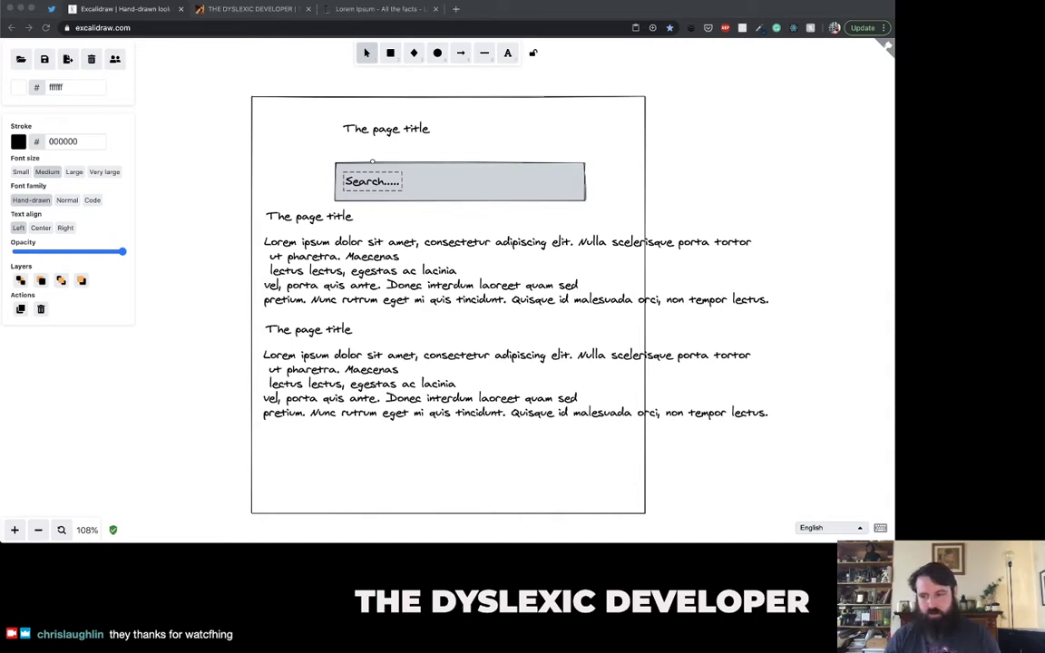
left_click(455, 187)
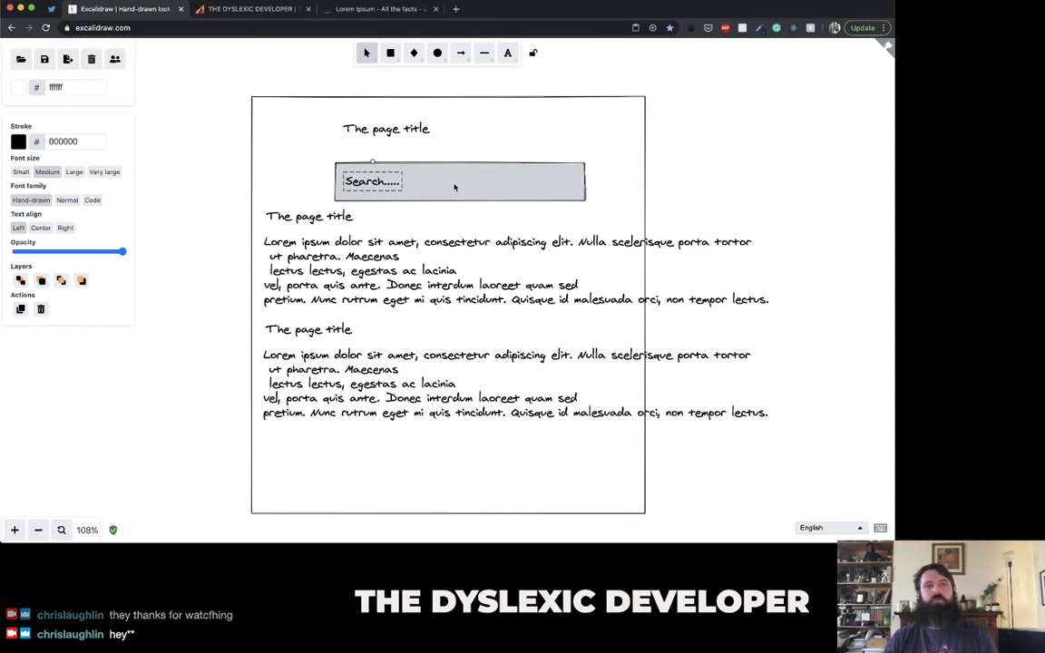
left_click(308, 84)
- Draw a results box under the search bar with two horizontal divider lines
left_click(390, 52)
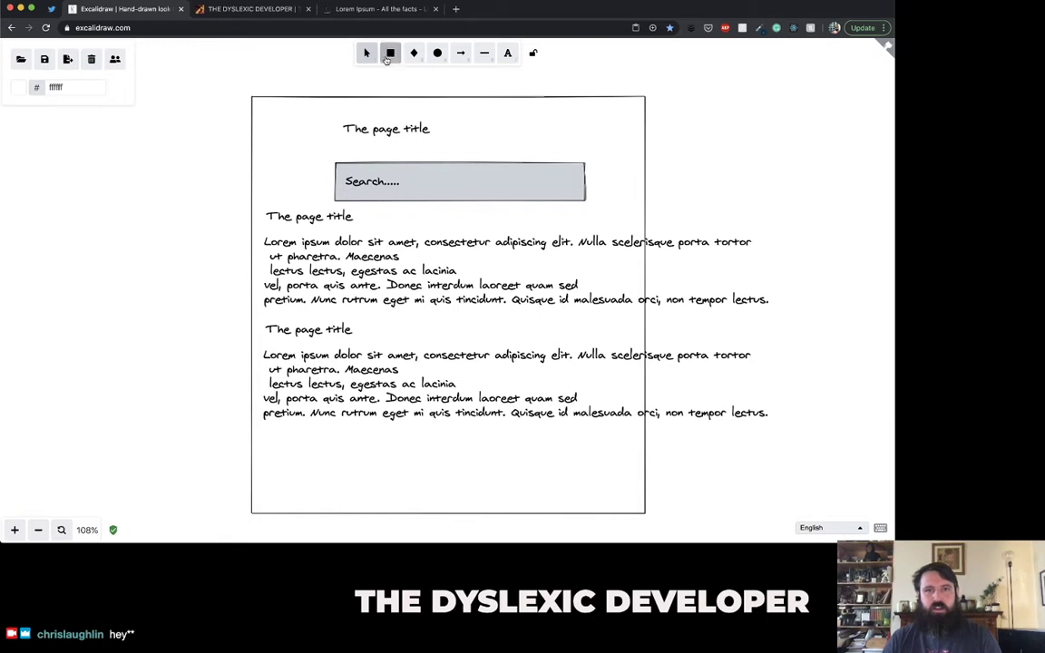
left_click_drag(348, 205, 586, 297)
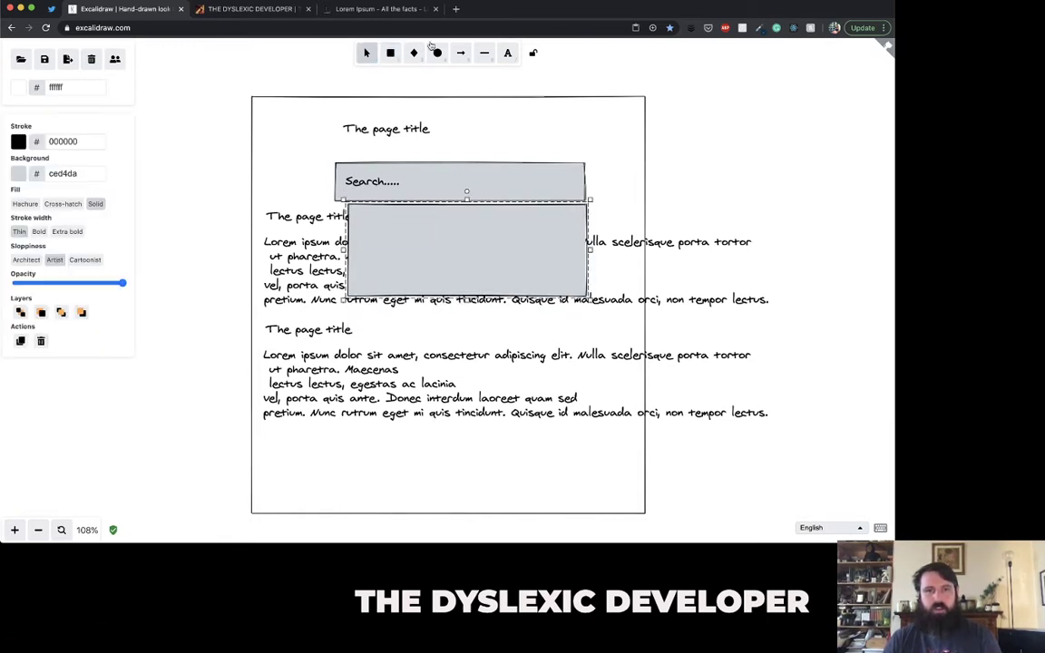
key("l")
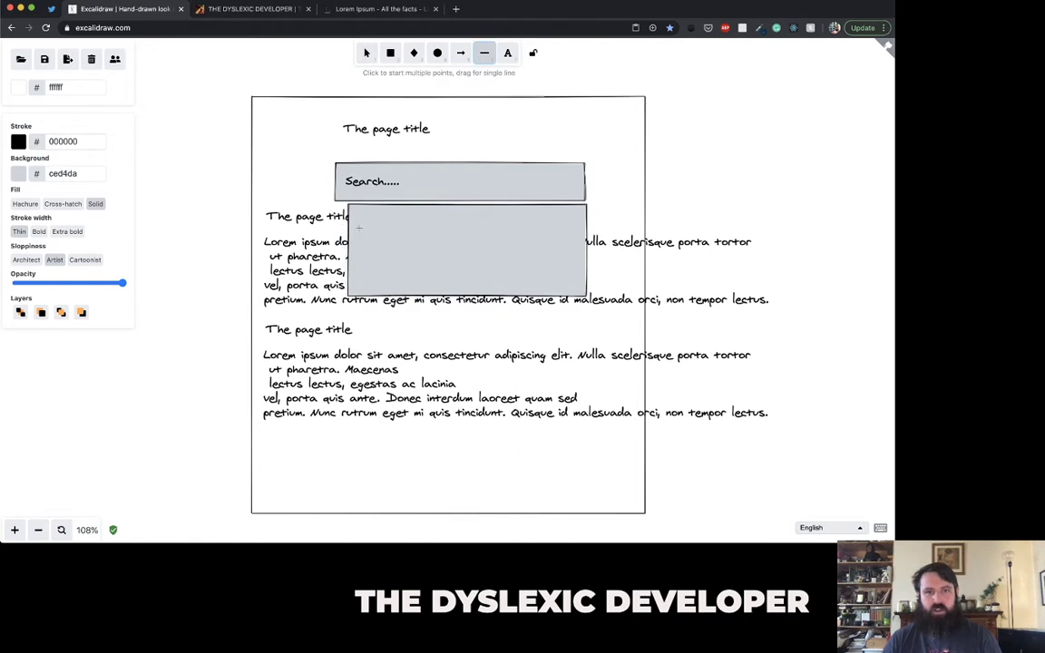
left_click_drag(356, 231, 578, 231)
left_click_drag(440, 229, 439, 263)
- Label the first row 'one' and copy the label into the lower rows
left_click(507, 54)
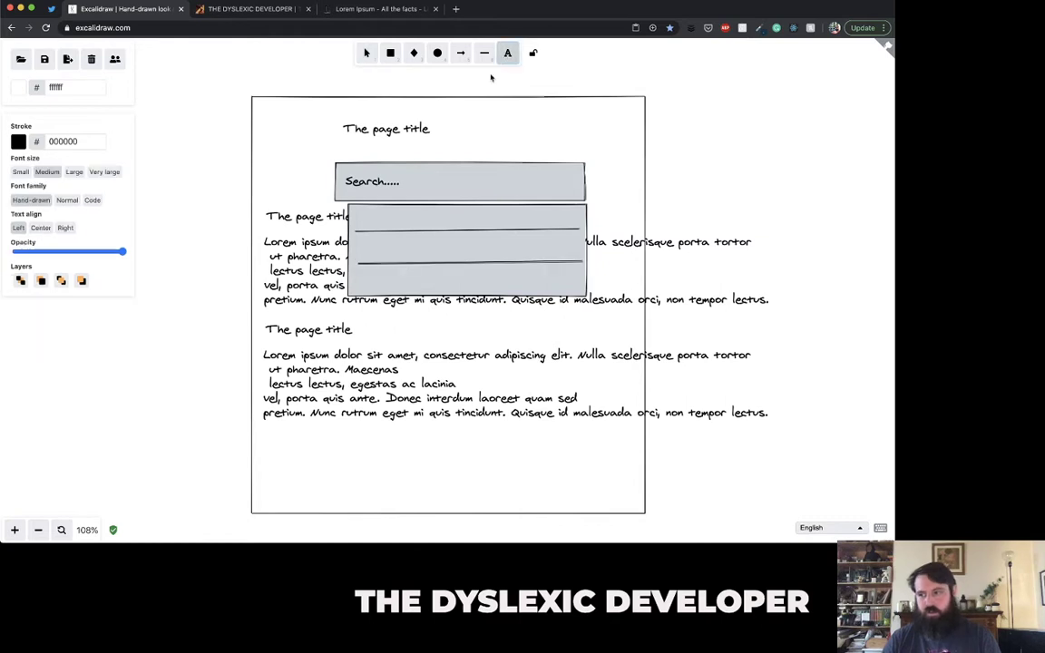
left_click(374, 218)
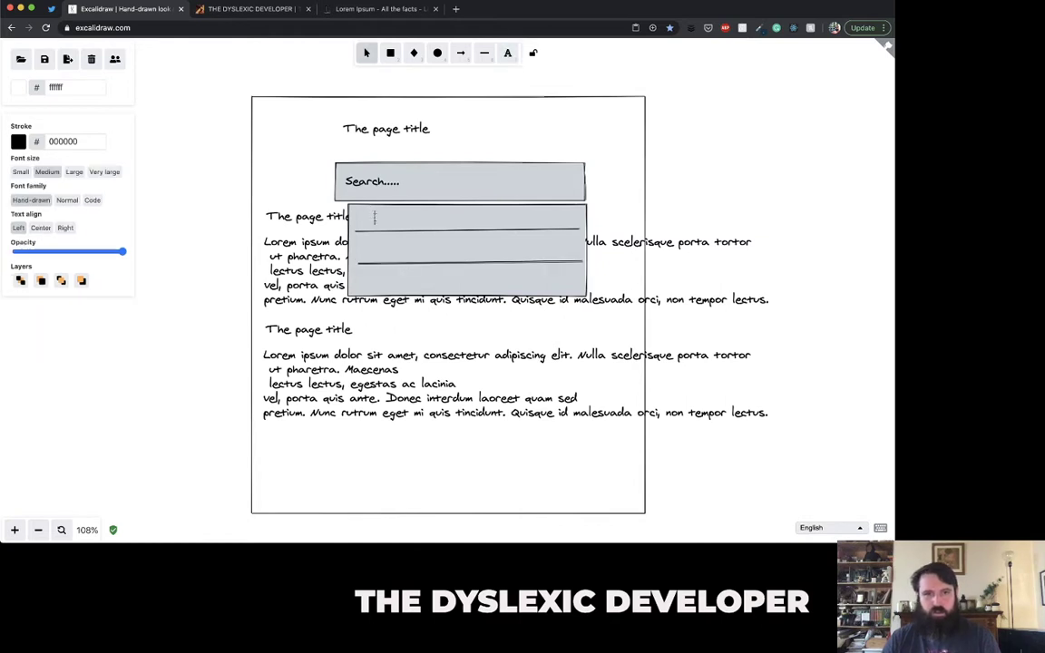
type("one")
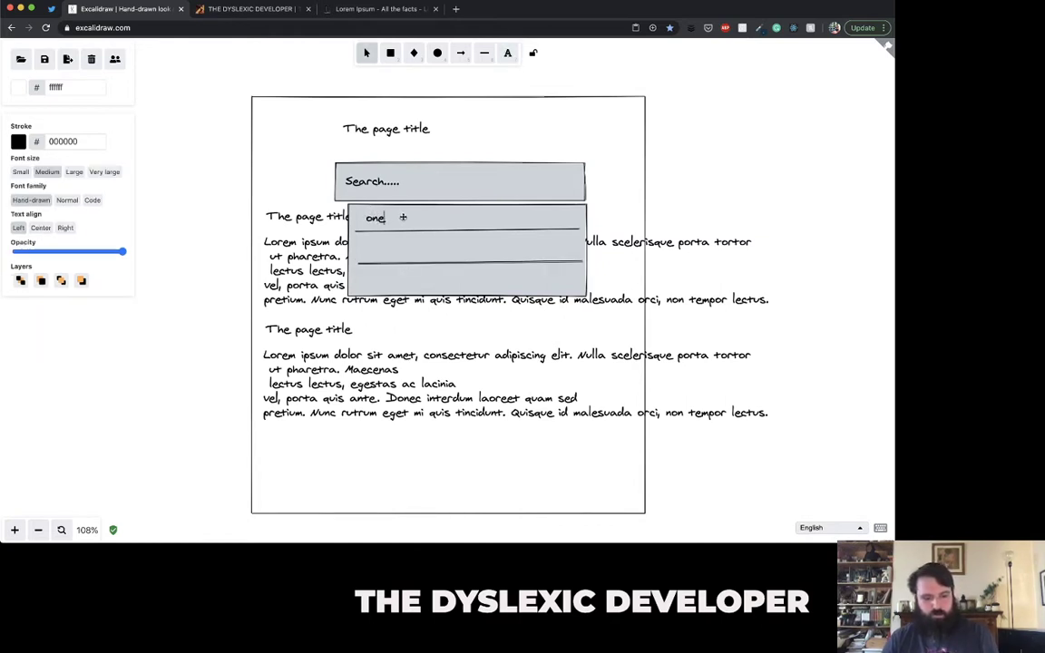
left_click(425, 218)
left_click(381, 219)
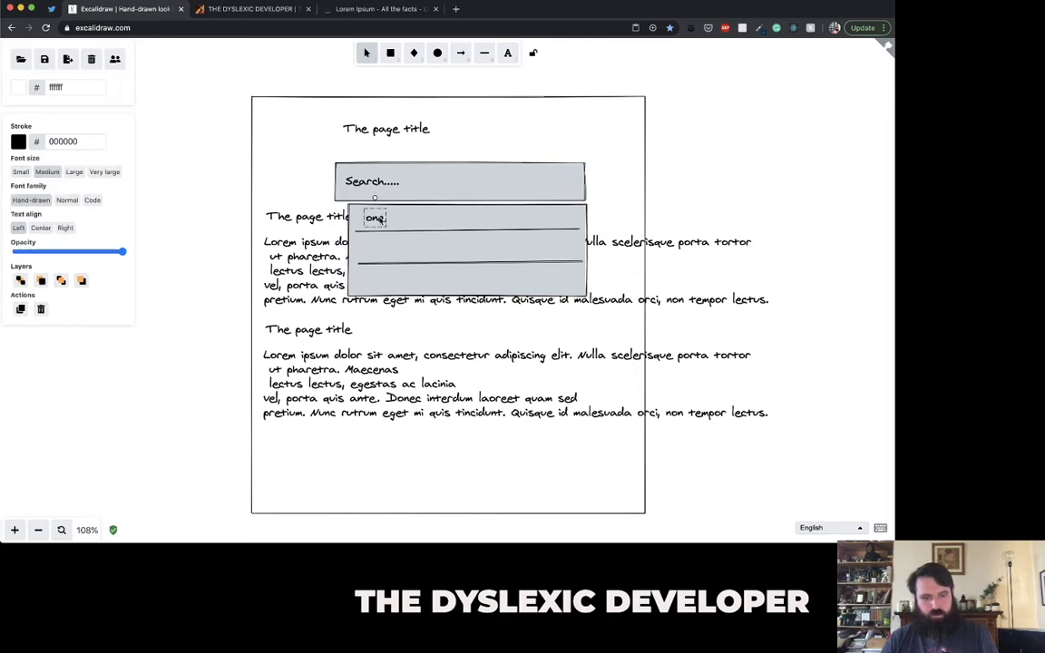
left_click_drag(379, 219, 381, 282)
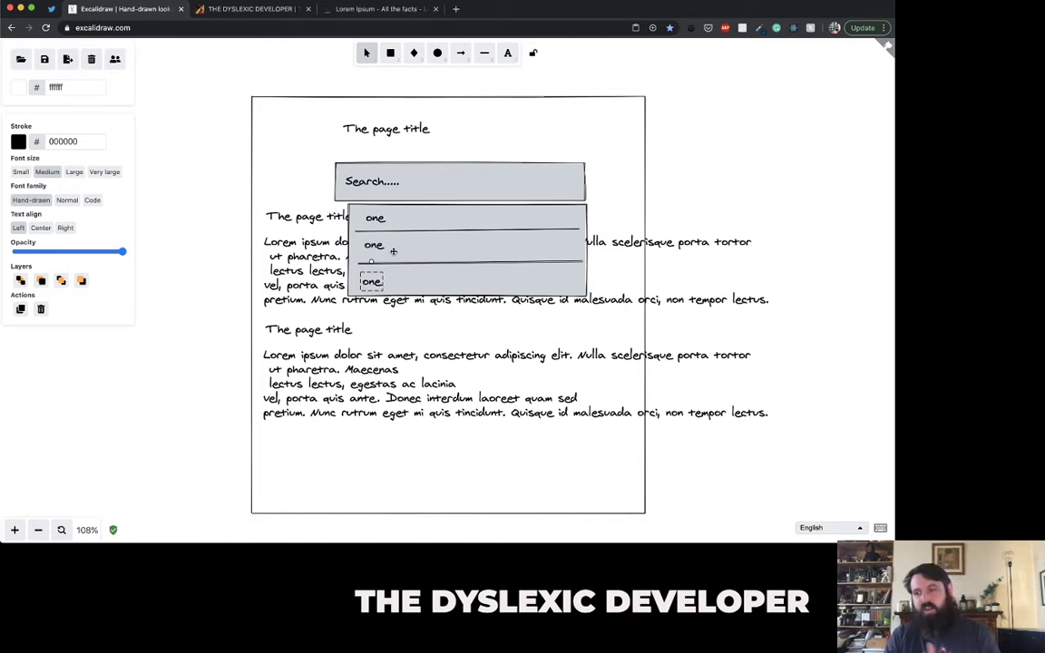
left_click(241, 10)
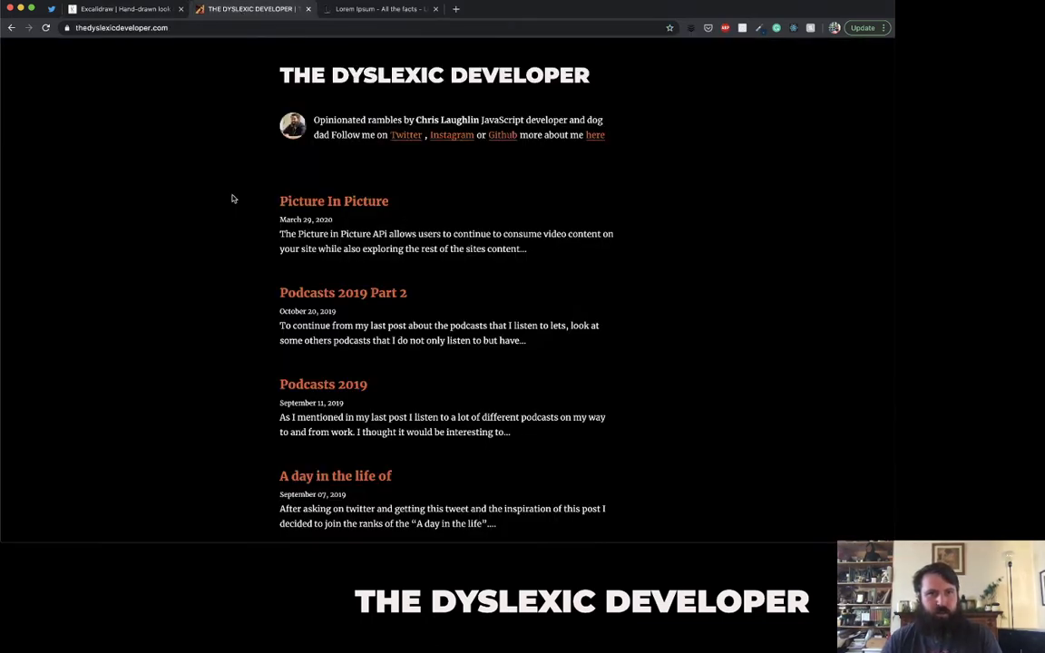
- Open gatsbyjs.org in a new tab, then close it to return to the blog
scroll(232, 199, "down", 10)
scroll(233, 199, "up", 10)
scroll(232, 199, "down", 1)
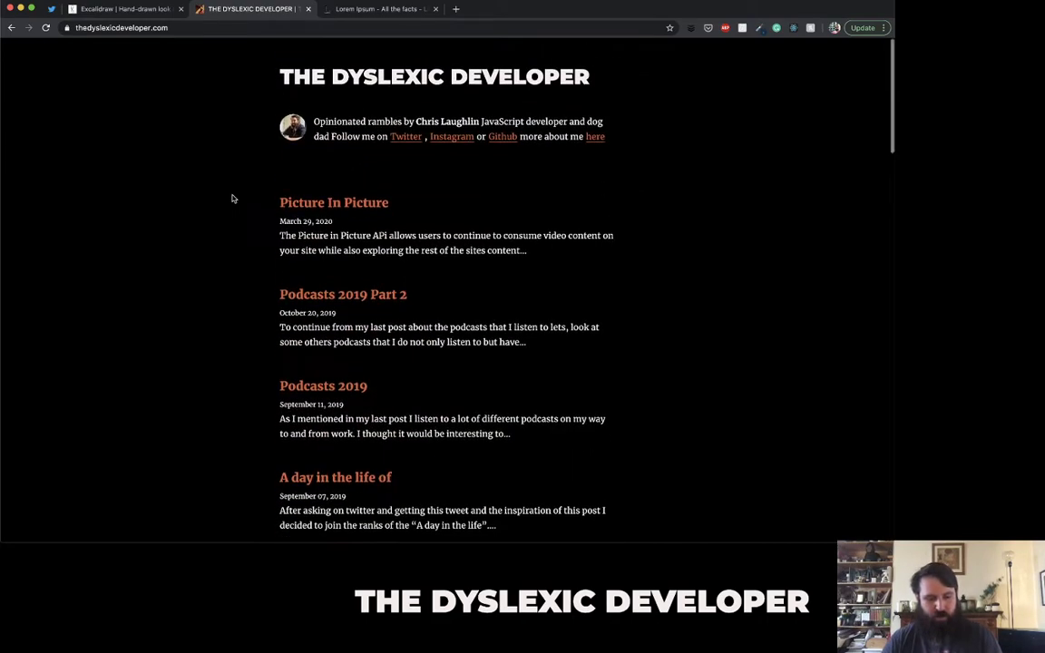
key("super+t")
type("gatsby")
key("Return")
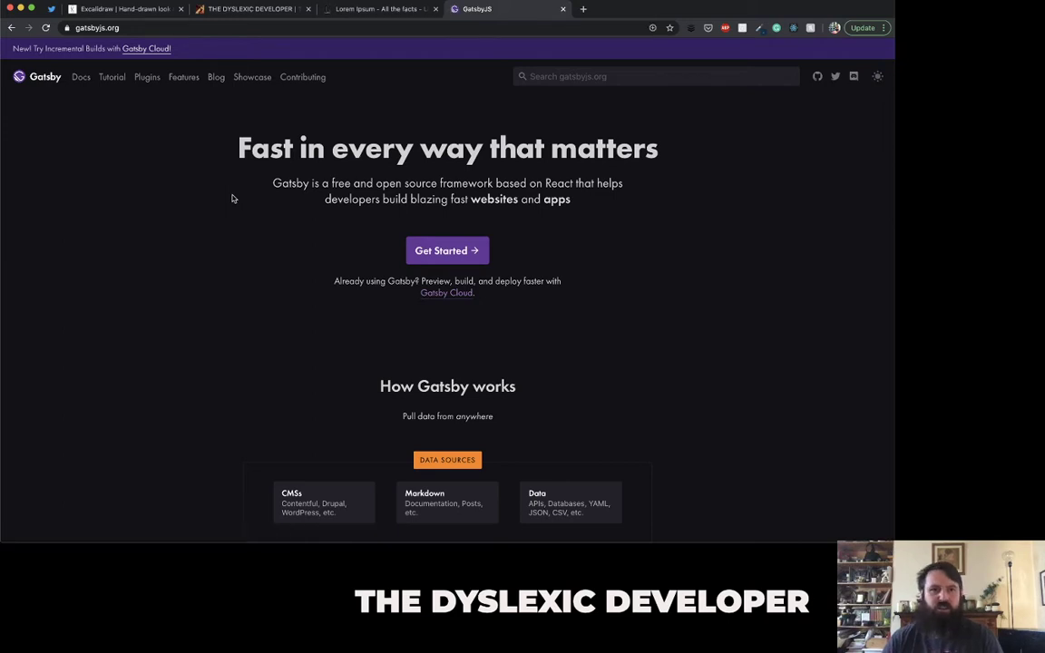
left_click(563, 9)
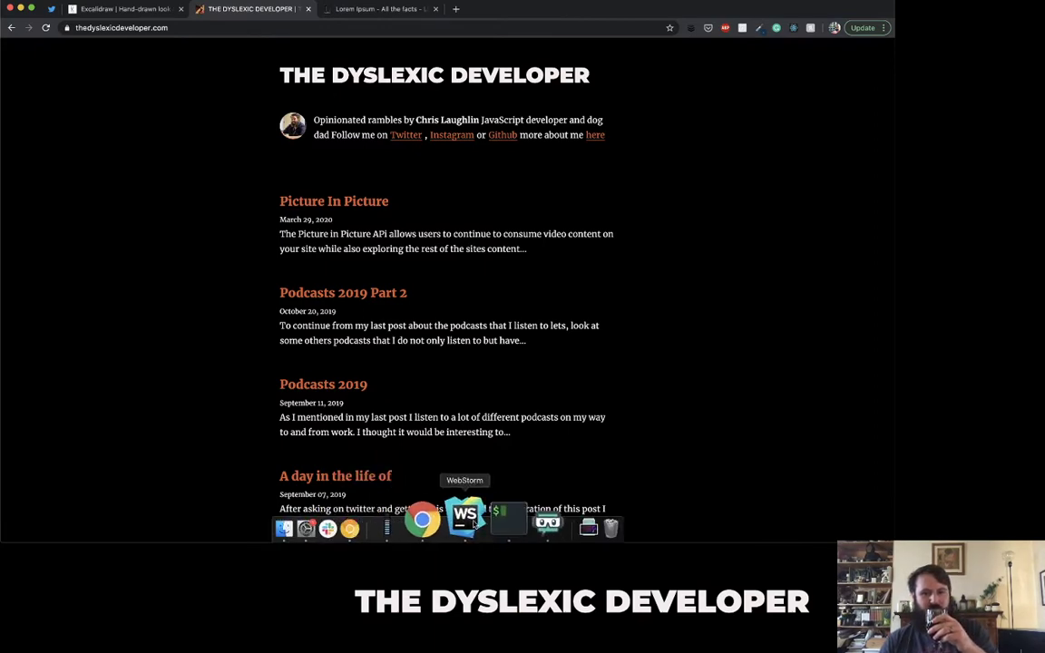
- Close two unused iTerm2 tabs and clear the content/blog session with Cmd+K
left_click(492, 502)
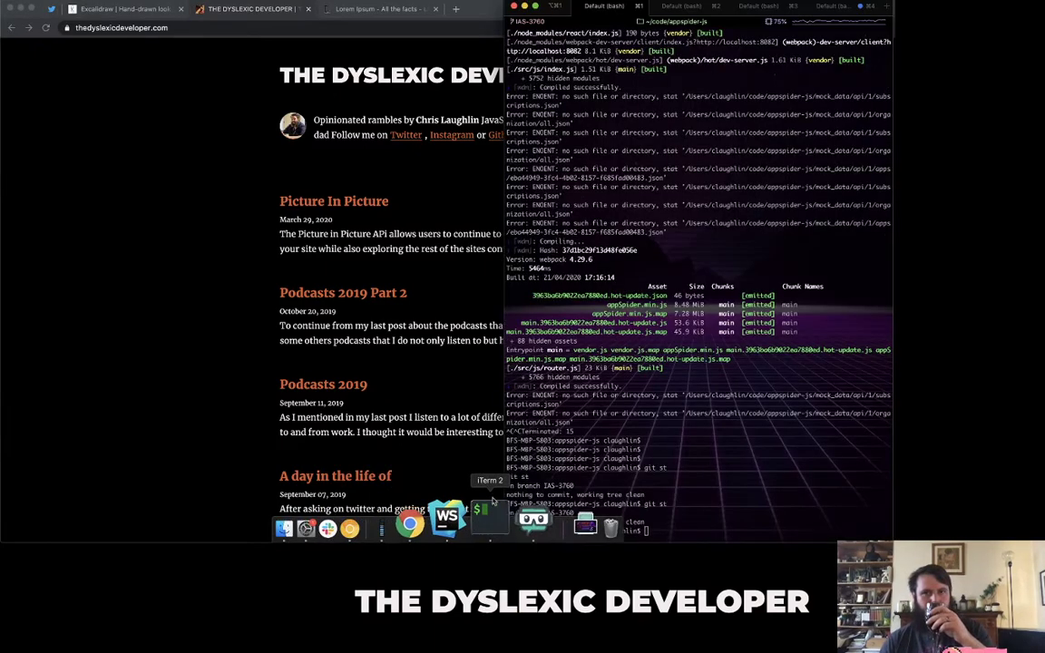
left_click(772, 8)
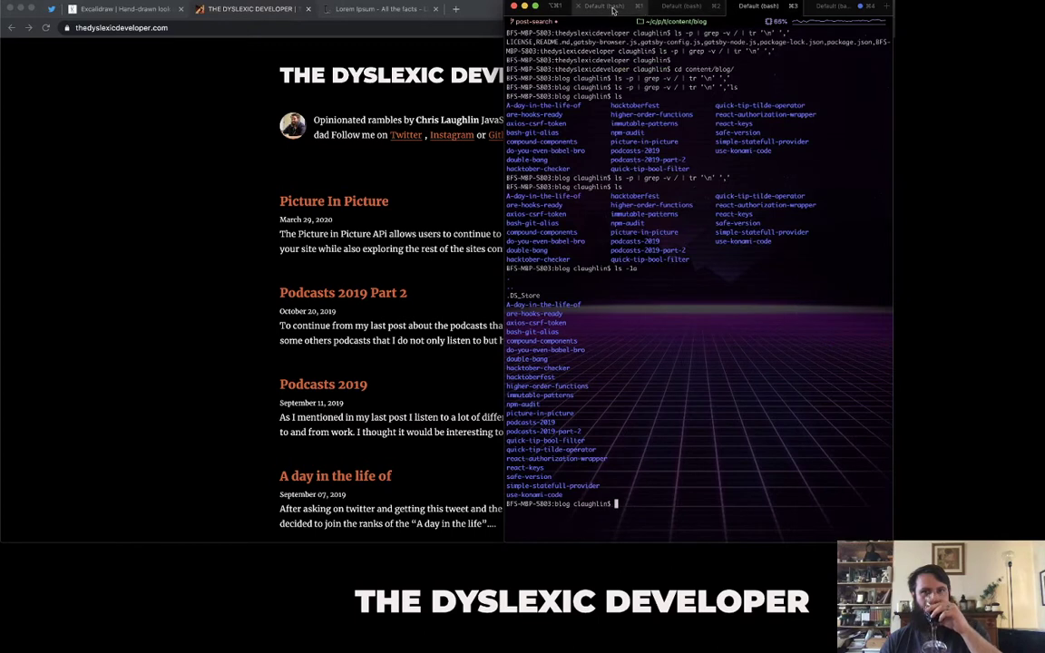
left_click(581, 10)
left_click(583, 9)
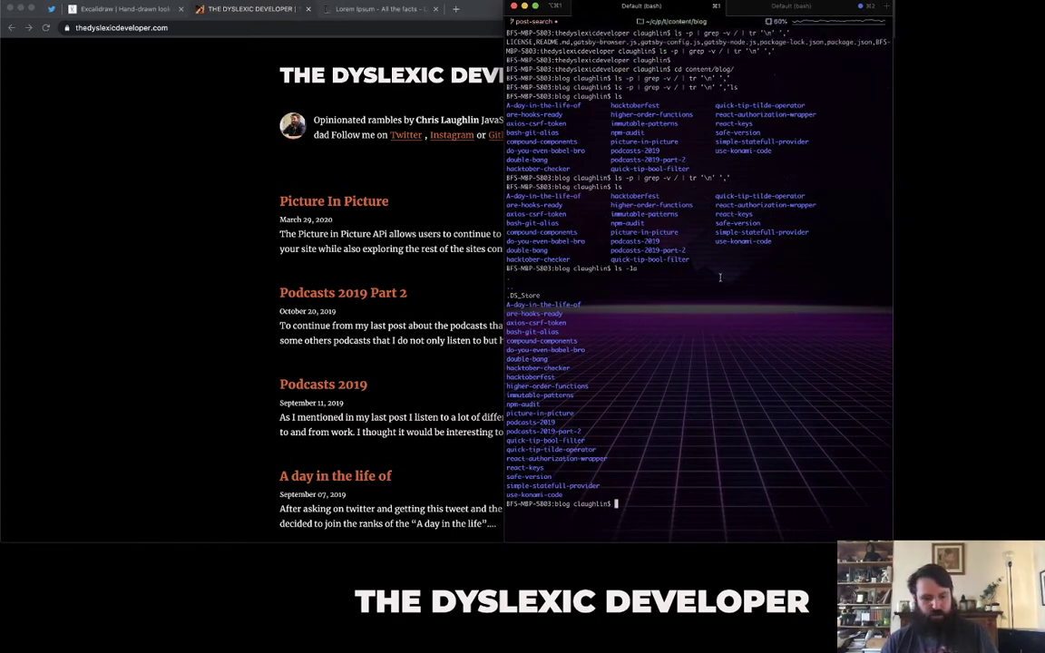
key("super+k")
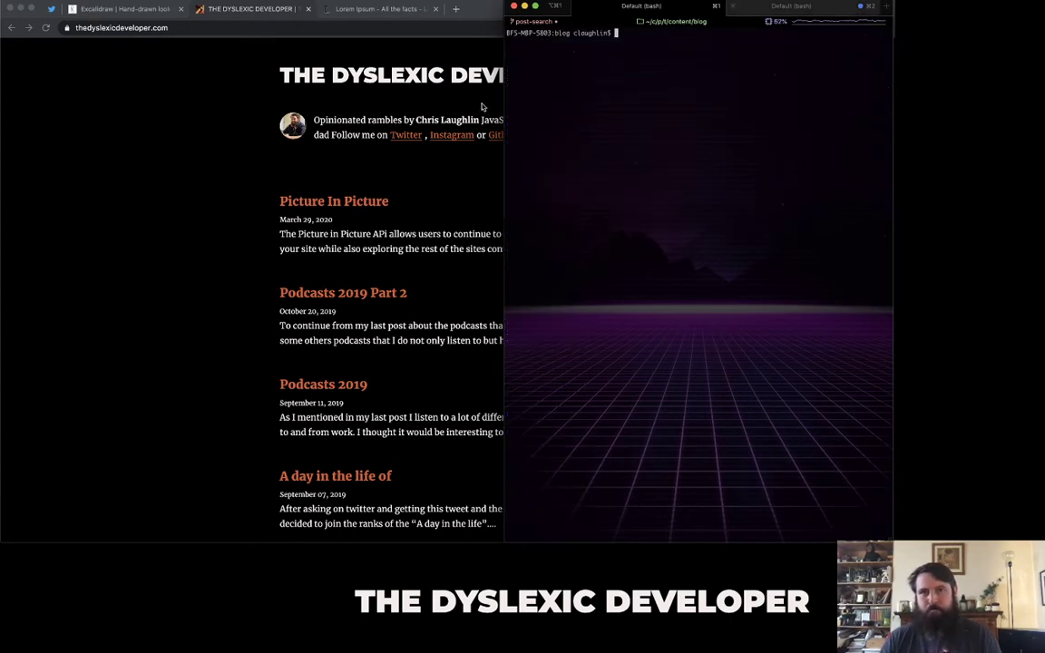
left_click(471, 51)
- Bring WebStorm to the front and open the blog's pages/index.js from recent files
key("super+Tab")
key("super+Tab")
key("super+Tab")
key("super+Tab")
key("super+Tab")
key("super+Tab")
key("Escape")
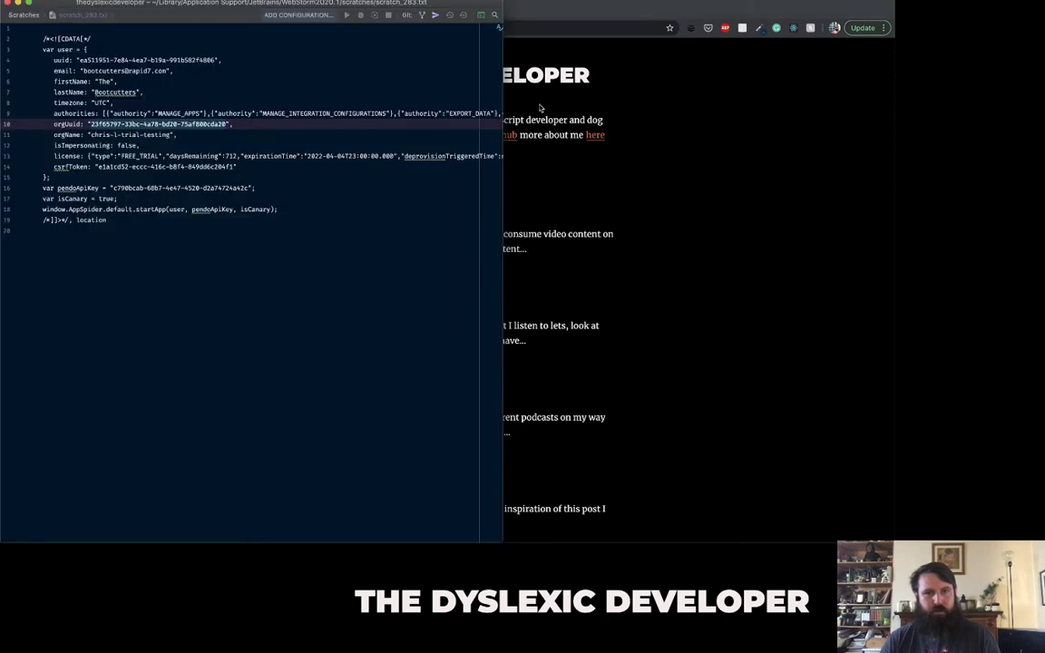
left_click(285, 208)
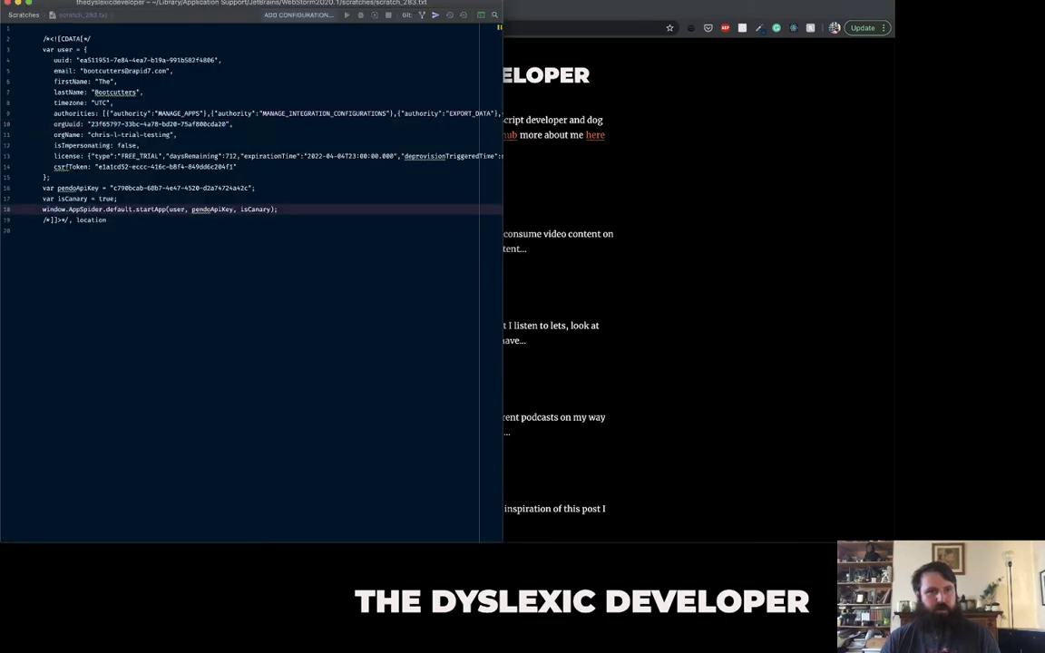
key("ctrl+Tab")
key("ctrl+Tab")
key("ctrl+Tab")
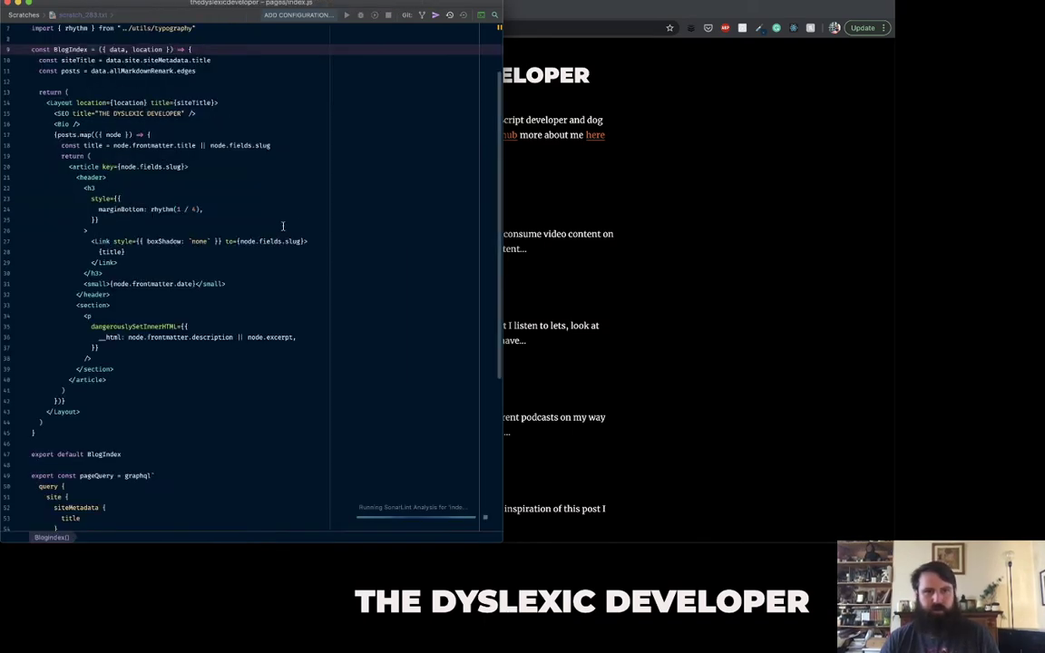
key("super+Tab")
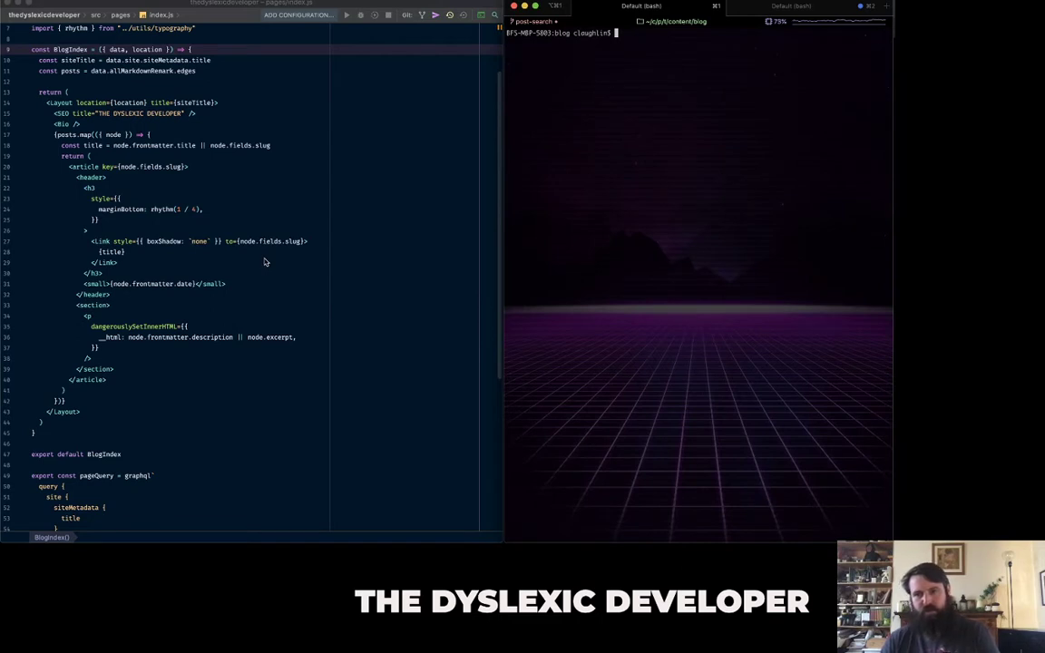
- Put the terminal back over the right half, then place the caret on BlogIndex on line 9
key("super+Tab")
key("super+Tab")
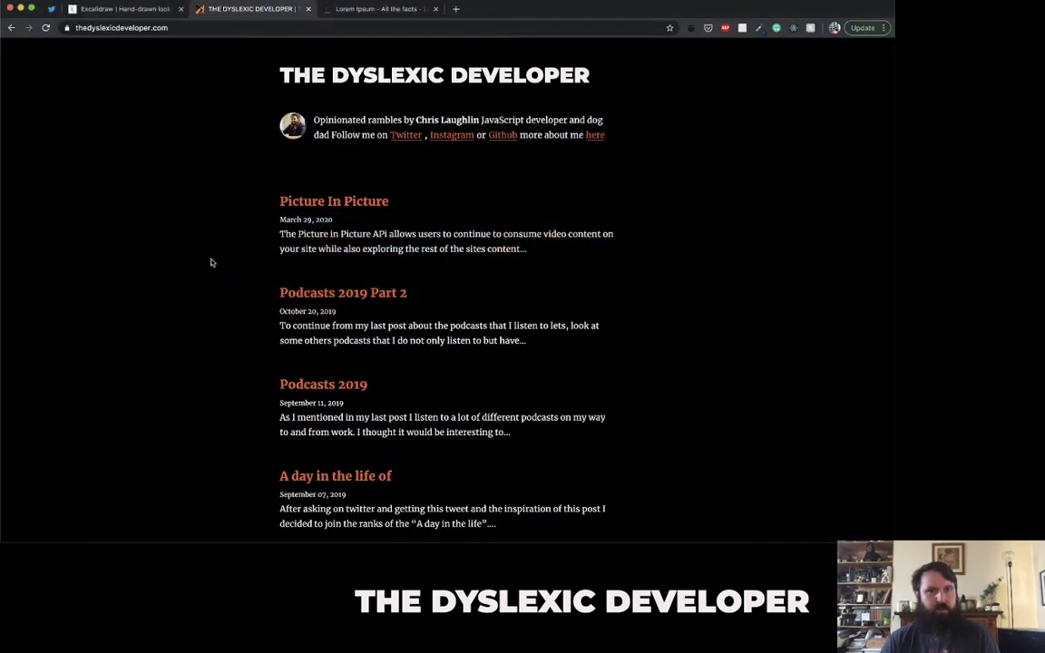
key("alt+space")
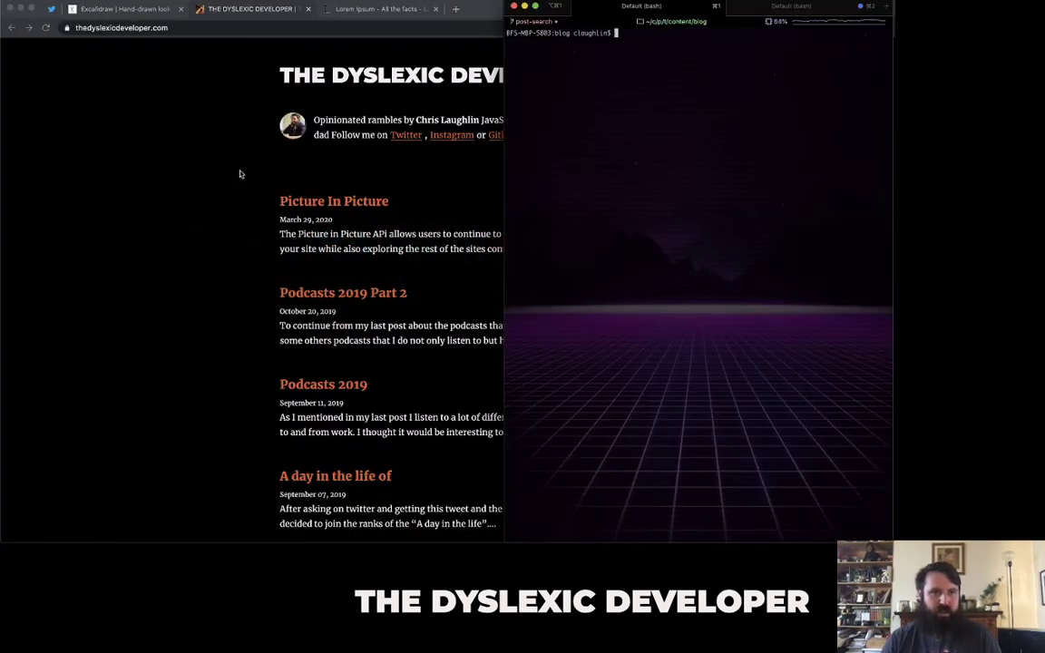
key("super+Tab")
key("super+Tab")
scroll(218, 154, "up", 3)
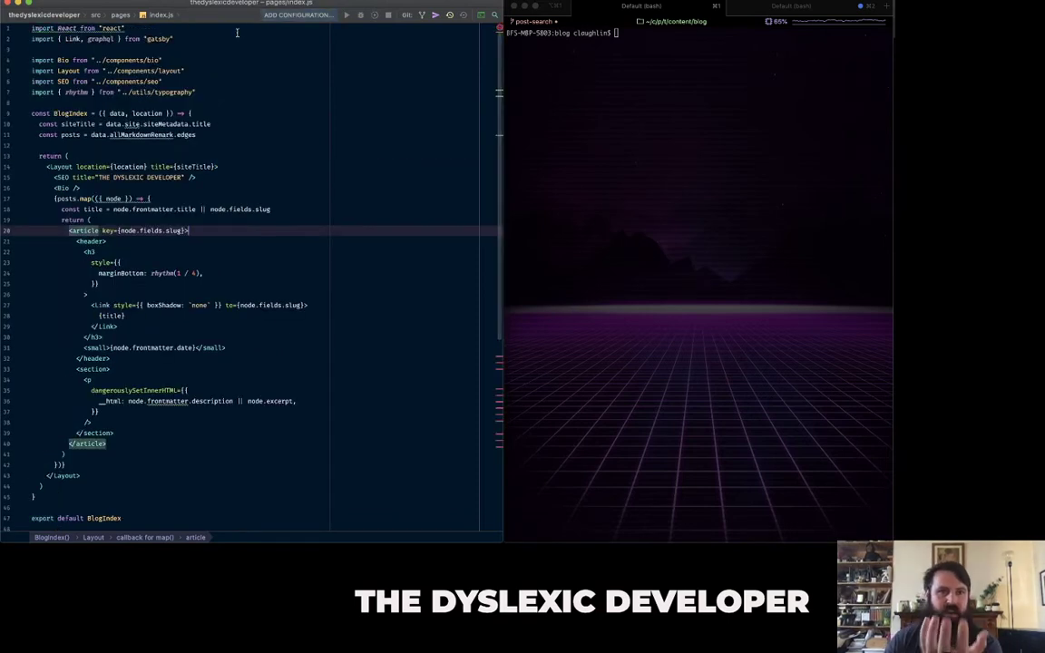
left_click(70, 114)
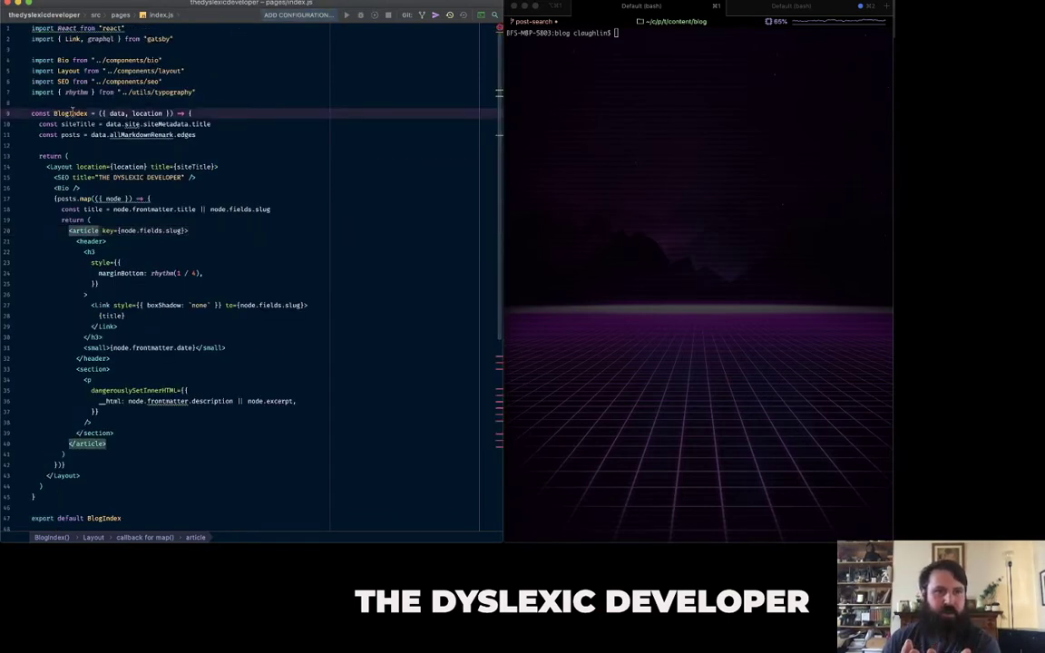